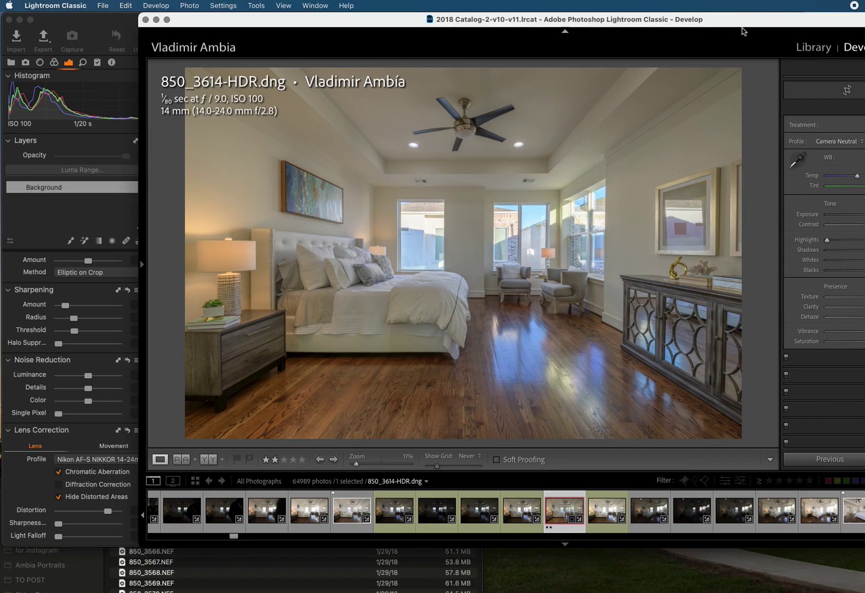
# - Review brackets 850_3613 to 850_3610 in Lightroom, return to 850_3614-HDR.dng, then uncover Capture One
pyautogui.moveTo(742, 27); pyautogui.dragTo(608, 18)
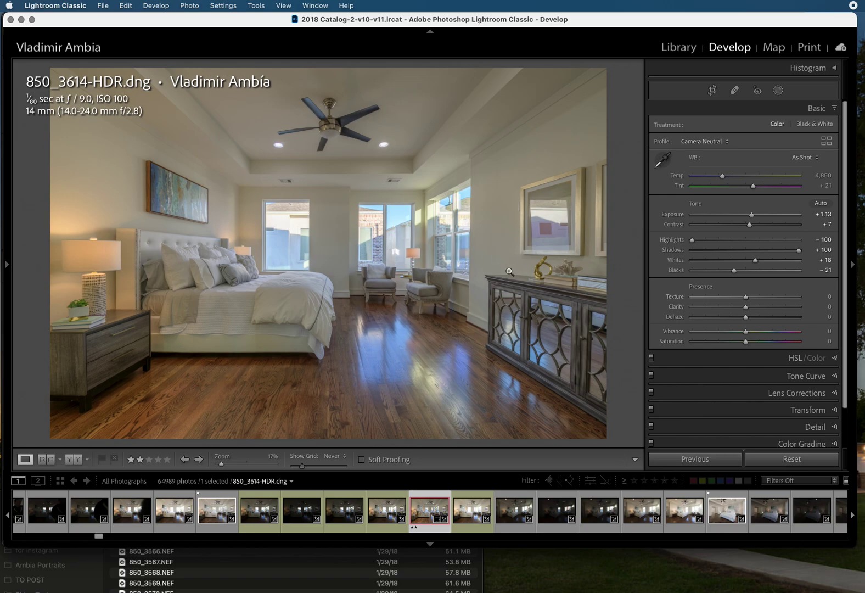
pyautogui.click(387, 508)
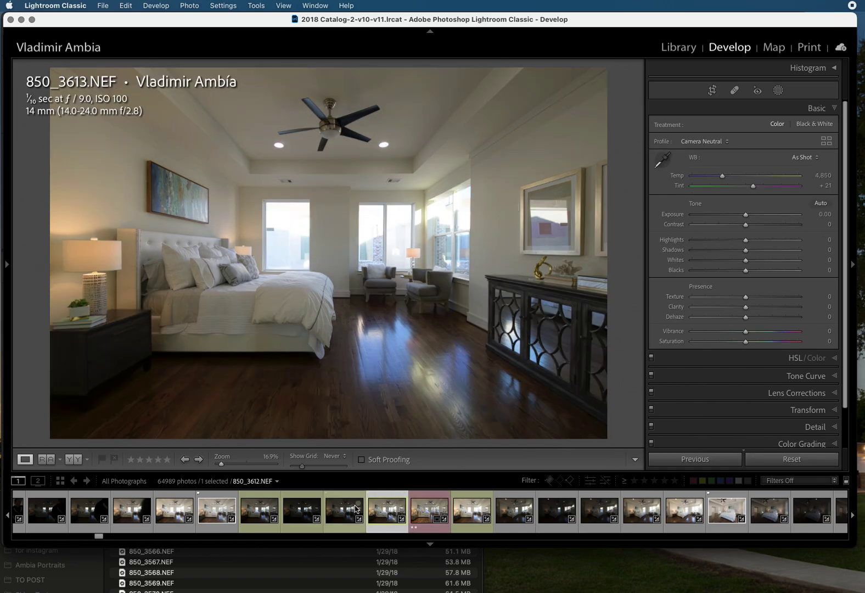
pyautogui.click(345, 511)
pyautogui.click(299, 514)
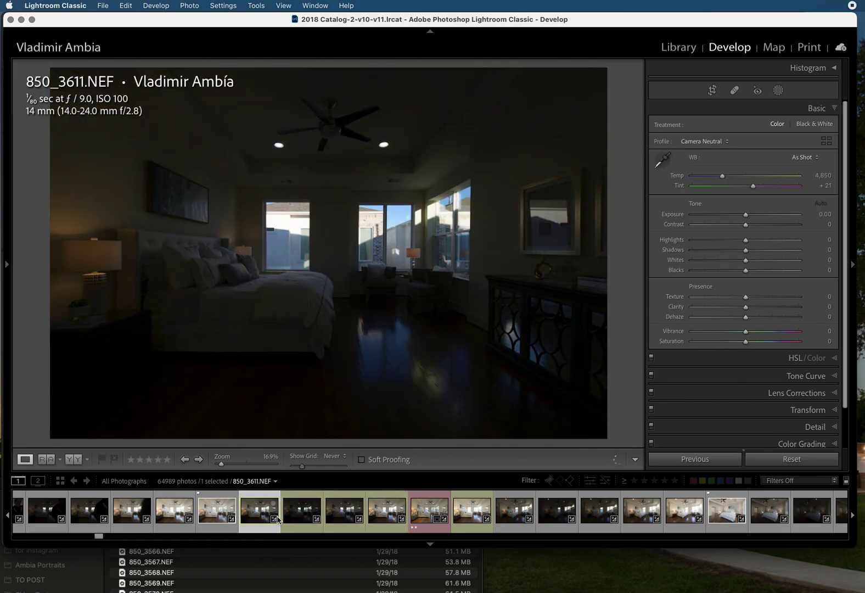
pyautogui.press('Left')
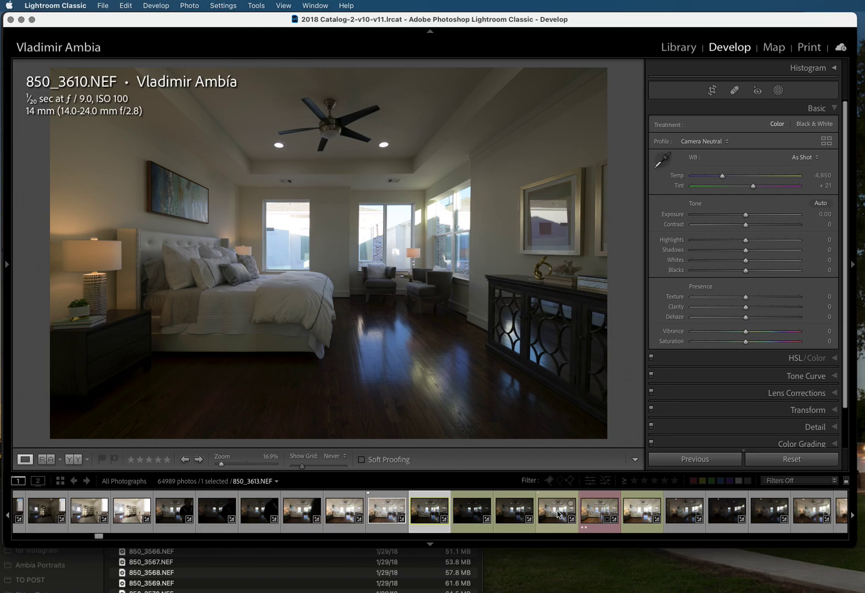
pyautogui.click(597, 512)
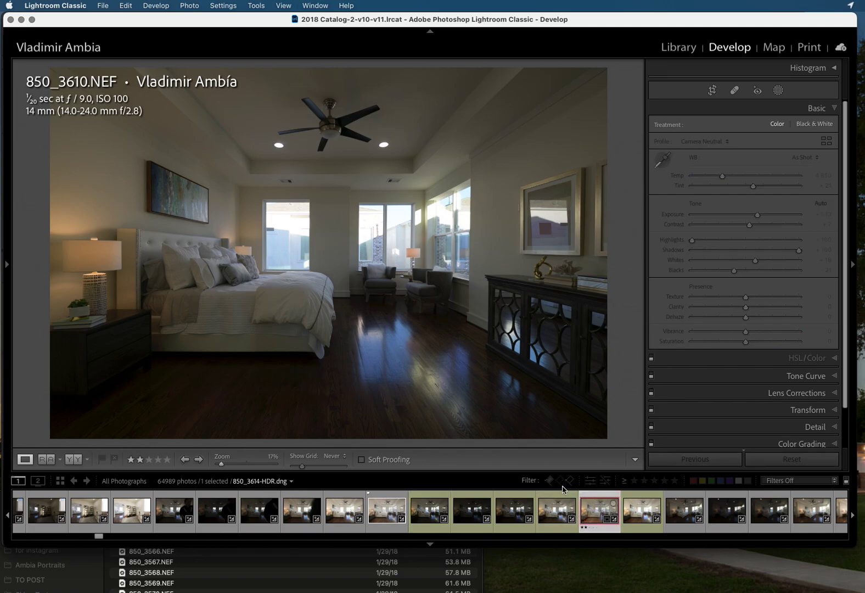
pyautogui.moveTo(529, 25); pyautogui.dragTo(828, 51)
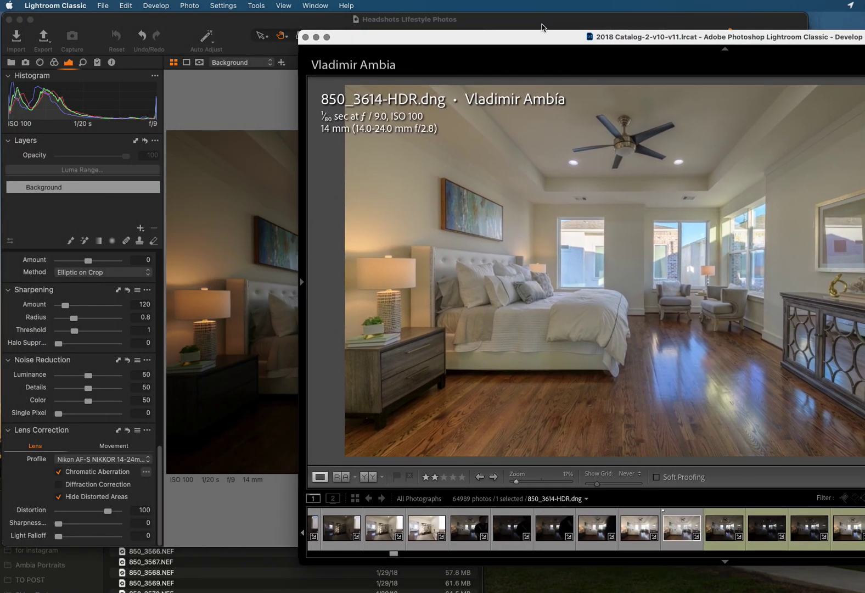
# - Place Capture One's HDR bedroom render beside Lightroom's, ending with Capture One in front
pyautogui.click(299, 277)
pyautogui.click(768, 234)
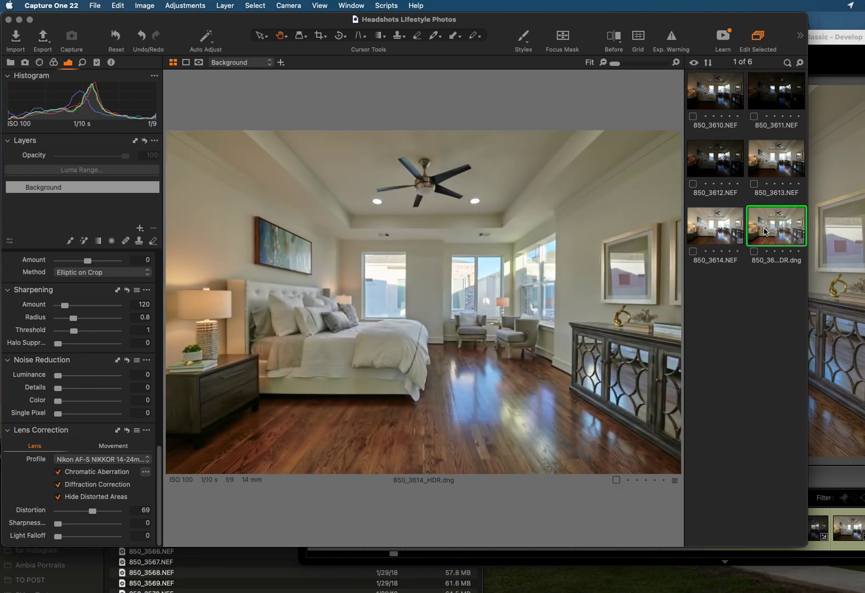
pyautogui.moveTo(694, 26); pyautogui.dragTo(536, 26)
pyautogui.click(735, 41)
pyautogui.moveTo(736, 41); pyautogui.dragTo(764, 62)
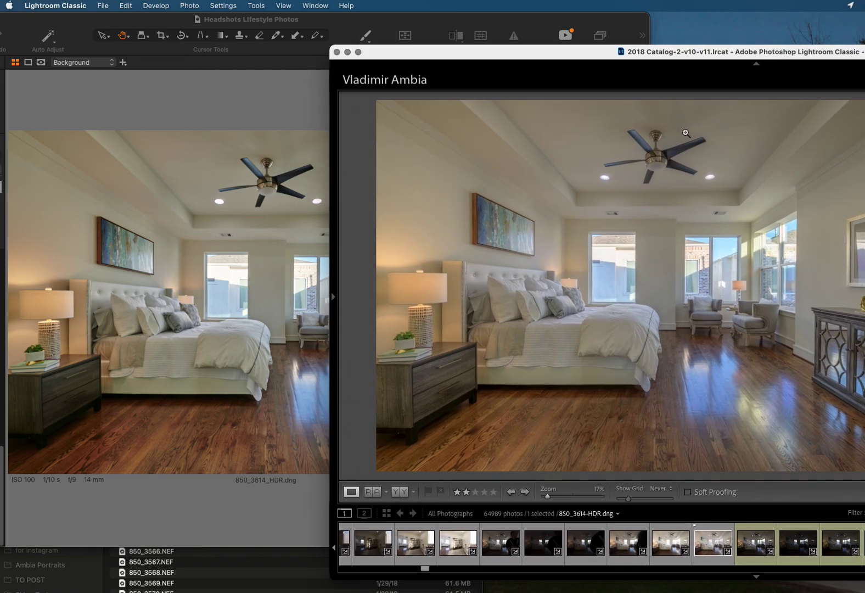
pyautogui.moveTo(742, 55); pyautogui.dragTo(530, 10)
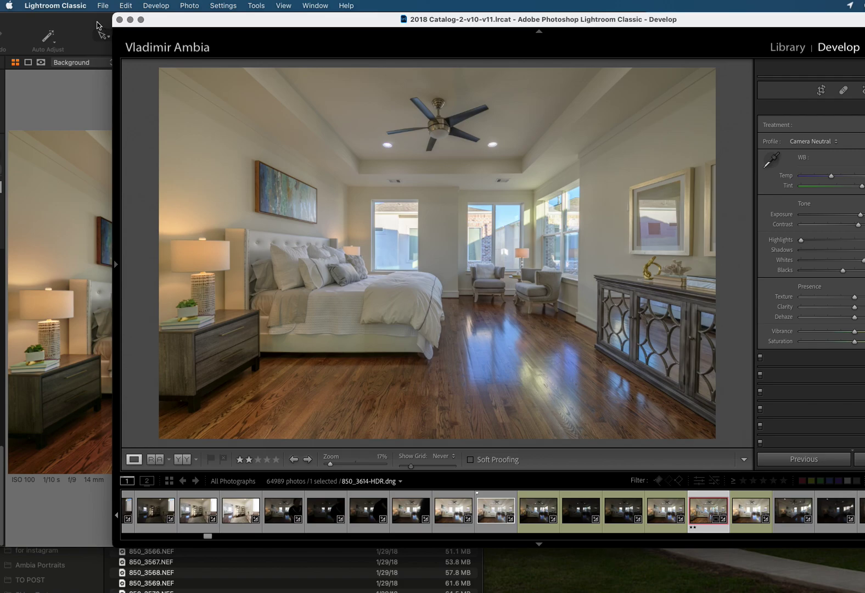
pyautogui.moveTo(97, 25); pyautogui.dragTo(245, 18)
# - Browse exposures 850_3610 to 850_3614 in Capture One, then select all five together
pyautogui.click(716, 217)
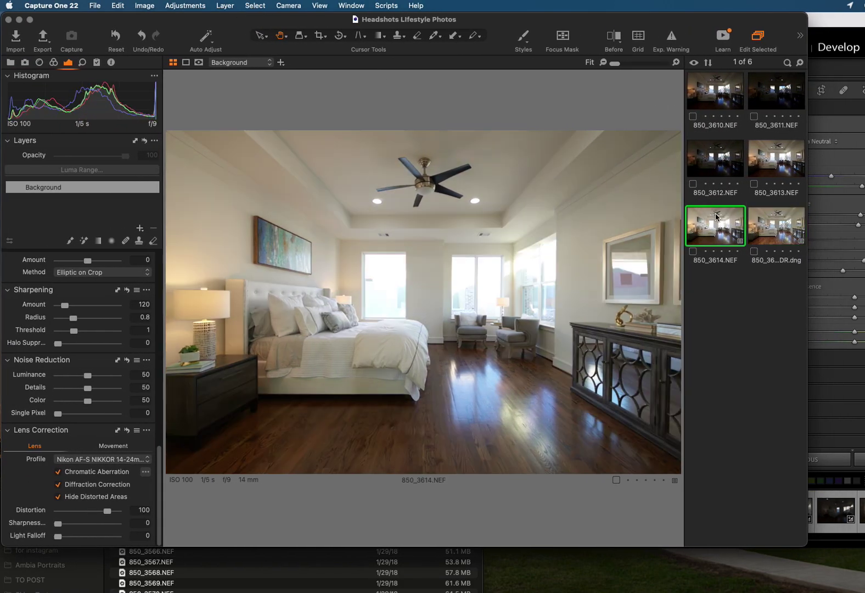
pyautogui.click(720, 164)
pyautogui.click(773, 165)
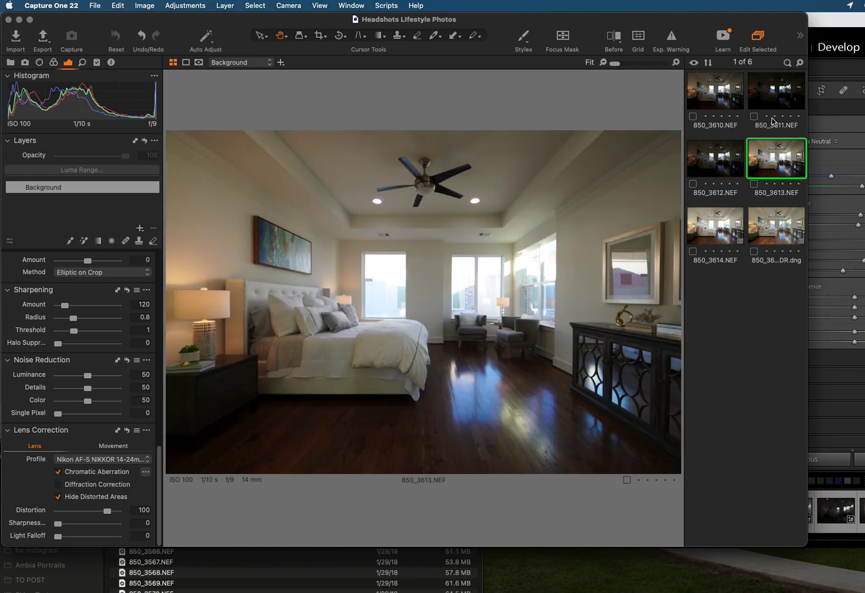
pyautogui.click(771, 99)
pyautogui.click(717, 94)
pyautogui.click(736, 160)
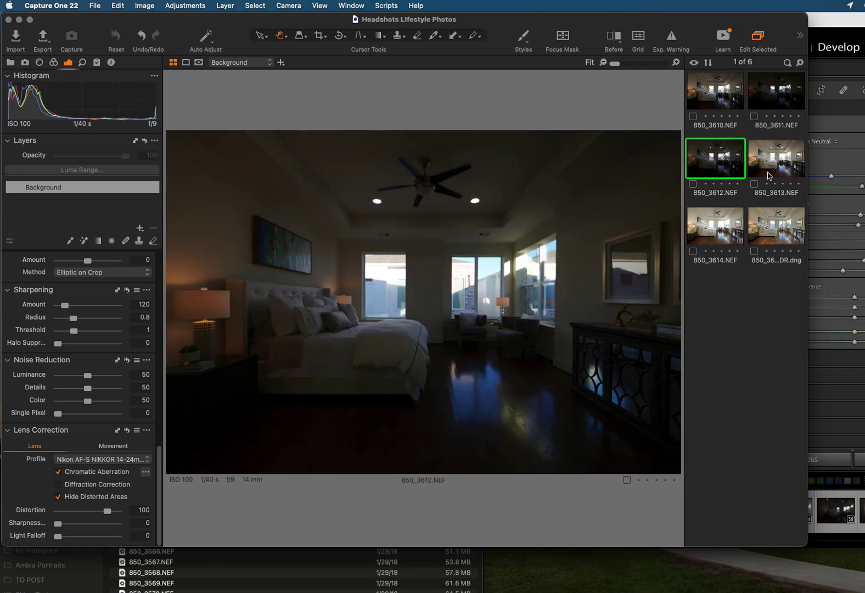
pyautogui.click(769, 176)
pyautogui.click(719, 101)
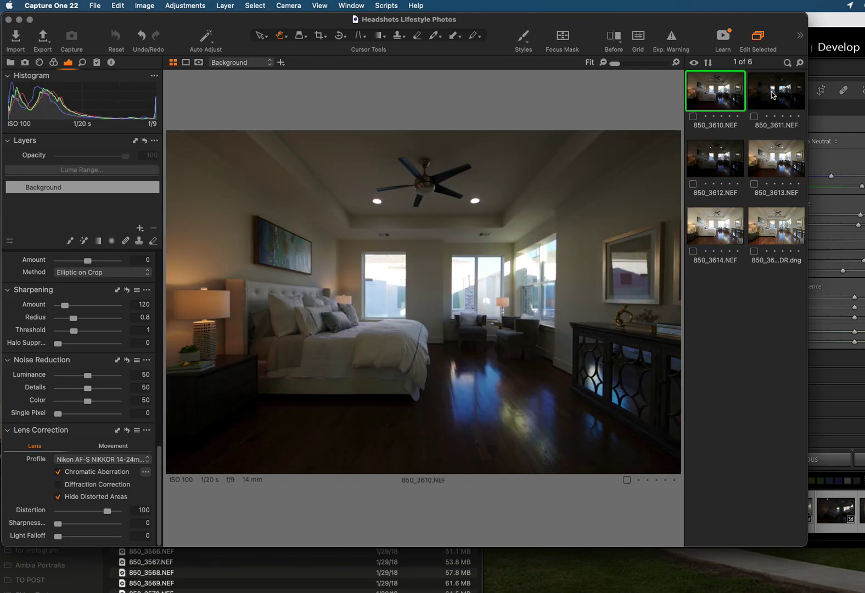
pyautogui.click(772, 94)
pyautogui.click(724, 104)
pyautogui.keyDown('shift'); pyautogui.click(723, 233); pyautogui.keyUp('shift')
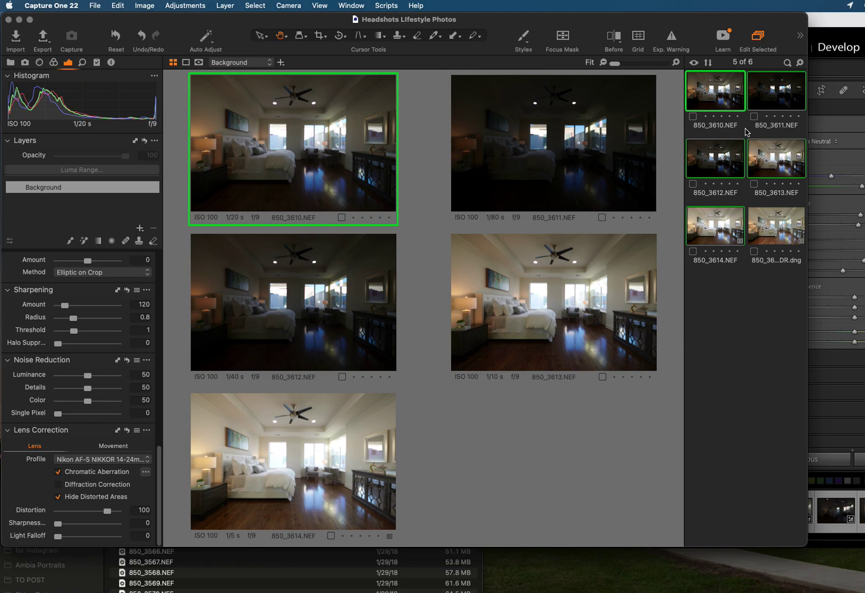
pyautogui.click(820, 31)
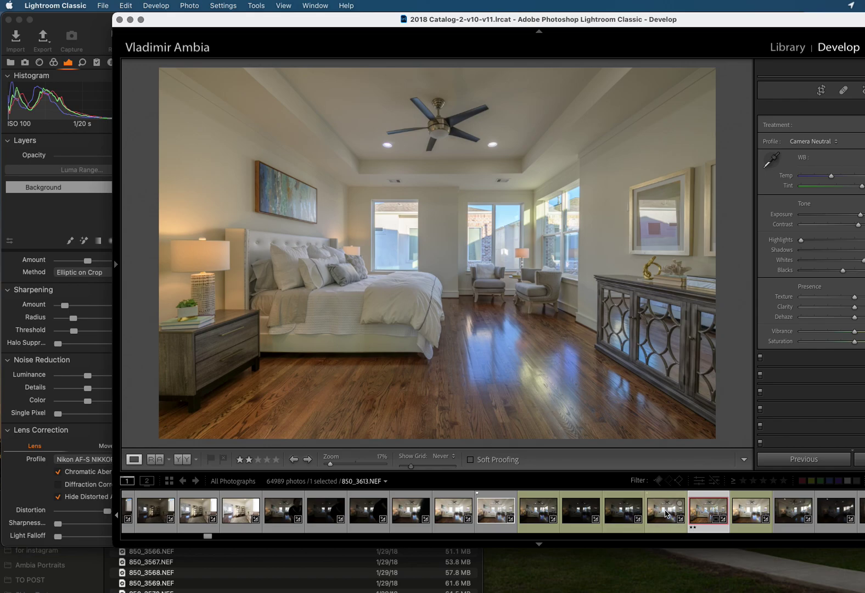
# - Show the unmerged 850_3614.NEF in Lightroom's Develop view, with the window at the top
pyautogui.moveTo(436, 21); pyautogui.dragTo(502, 76)
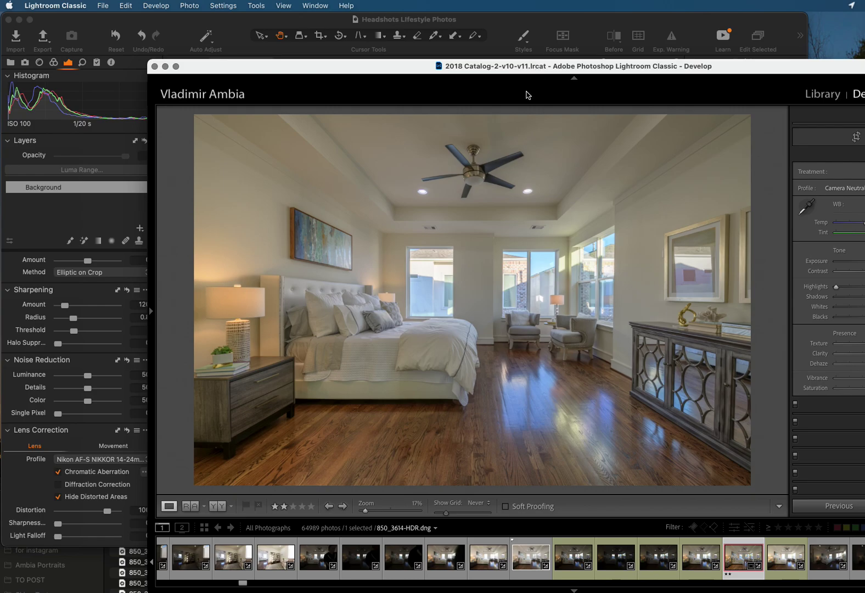
pyautogui.moveTo(544, 68); pyautogui.dragTo(527, 60)
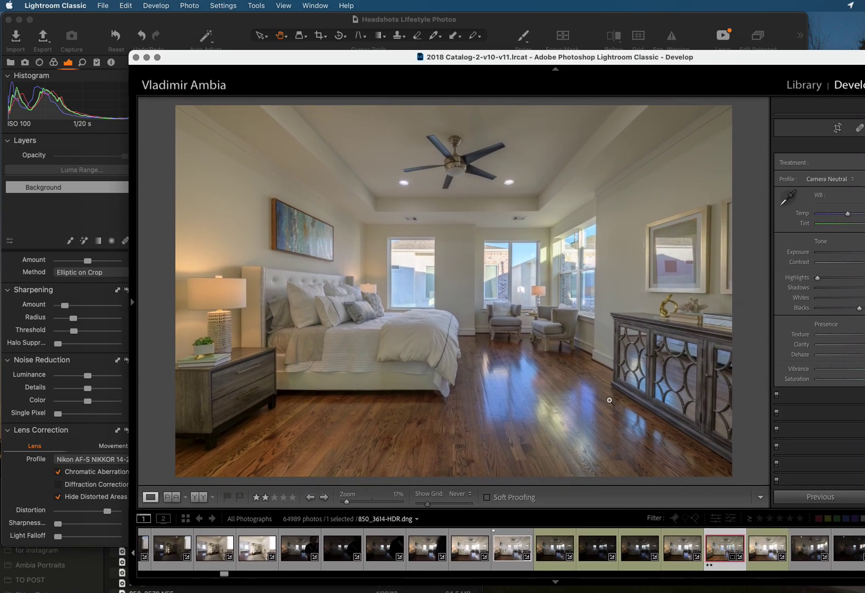
pyautogui.click(760, 550)
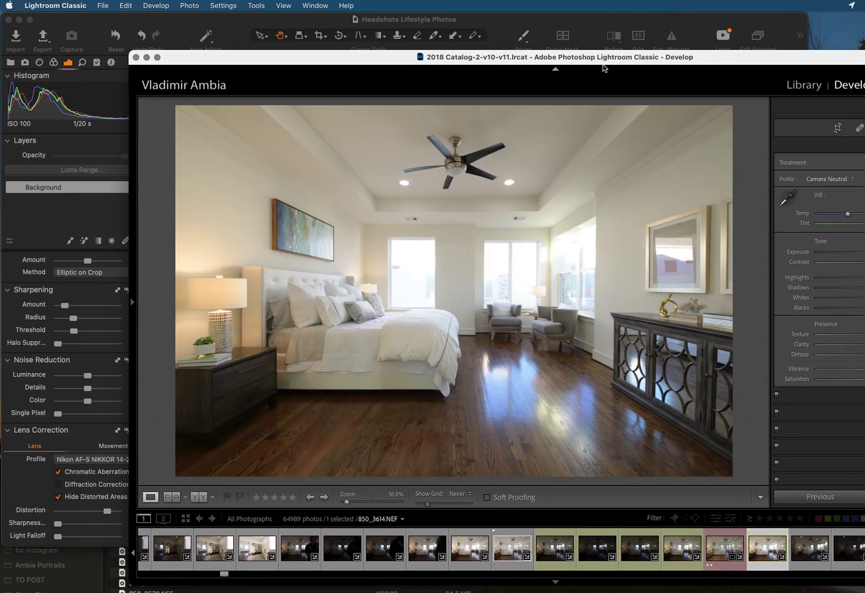
pyautogui.moveTo(603, 68); pyautogui.dragTo(514, 41)
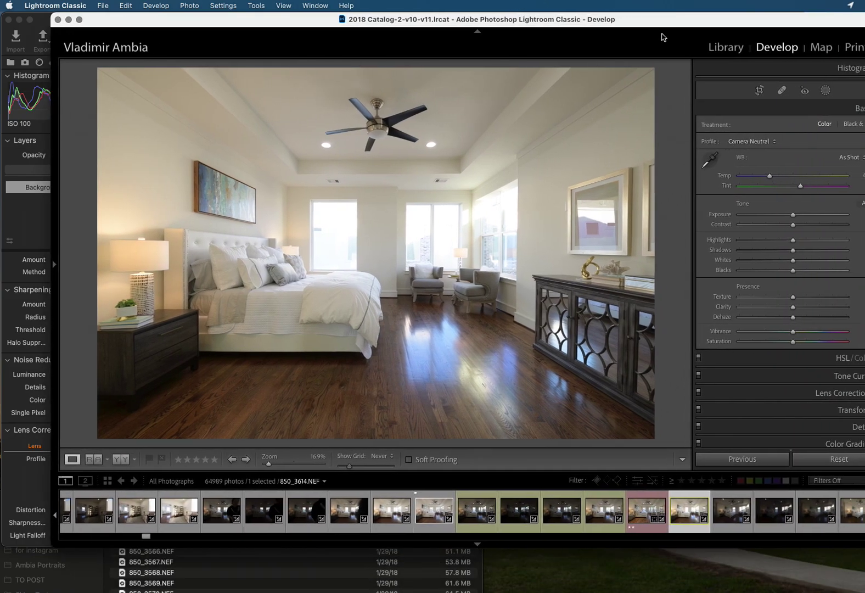
# - Keep Lightroom's Camera Neutral profile and As Shot white balance
pyautogui.click(750, 142)
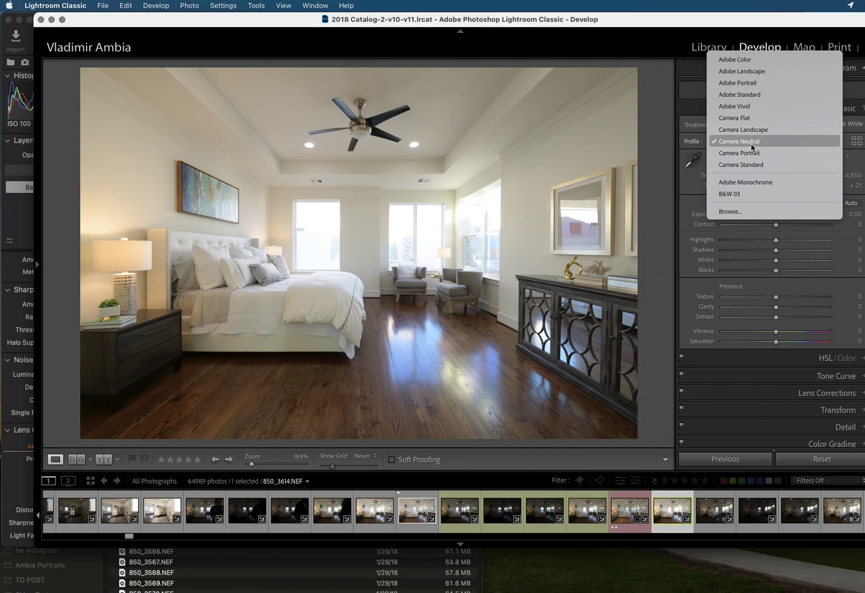
pyautogui.click(751, 143)
pyautogui.click(834, 159)
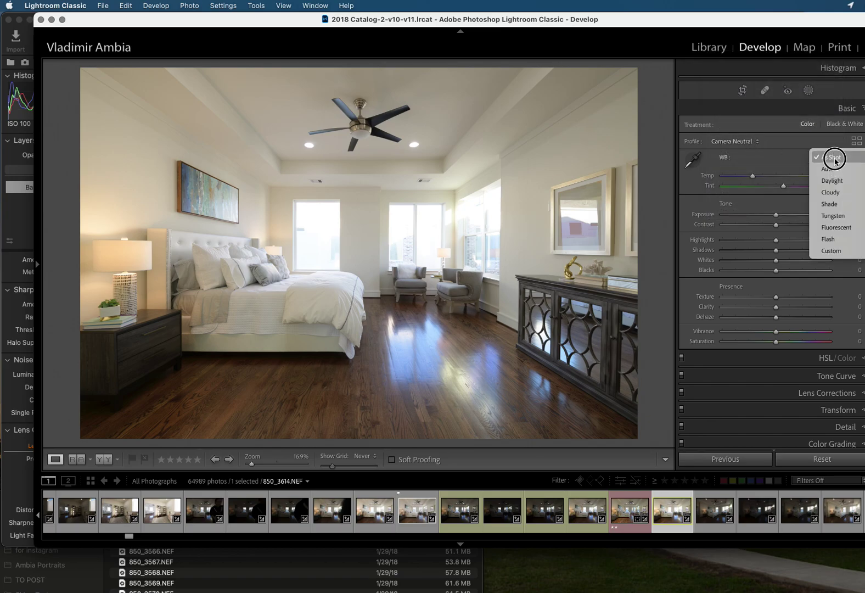
pyautogui.click(835, 159)
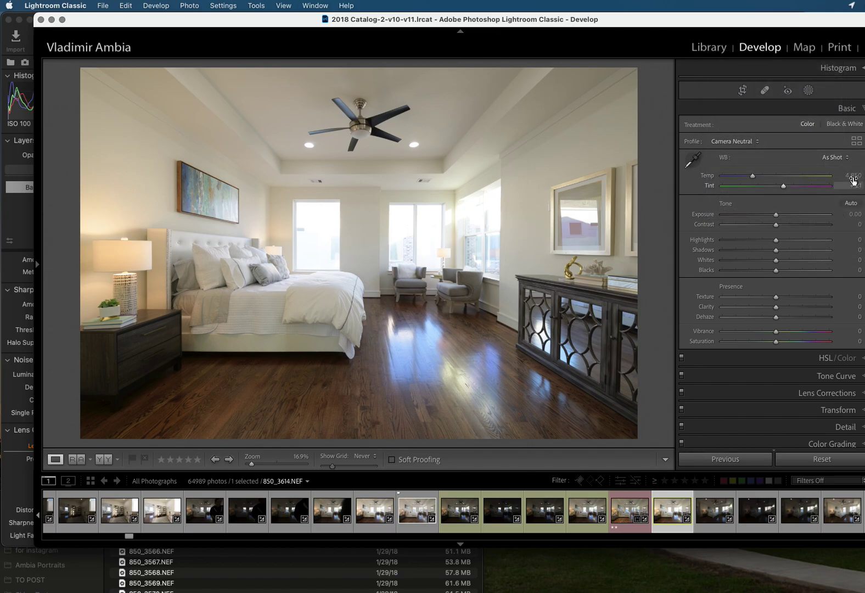
# - Select all five bracketed exposures in the filmstrip and step down to 850_3610.NEF
pyautogui.keyDown('super'); pyautogui.click(587, 508); pyautogui.keyUp('super')
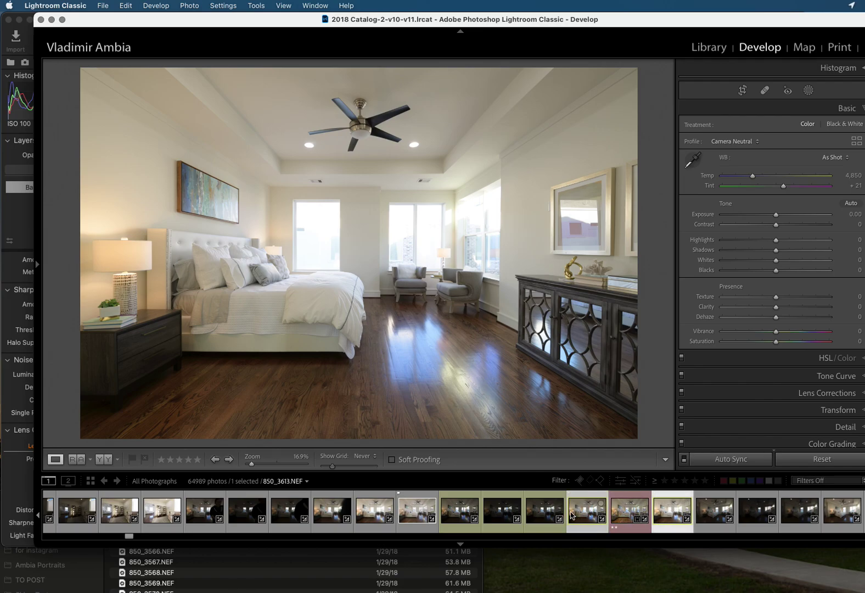
pyautogui.keyDown('super'); pyautogui.click(544, 508); pyautogui.keyUp('super')
pyautogui.keyDown('super'); pyautogui.click(502, 507); pyautogui.keyUp('super')
pyautogui.keyDown('super'); pyautogui.click(459, 508); pyautogui.keyUp('super')
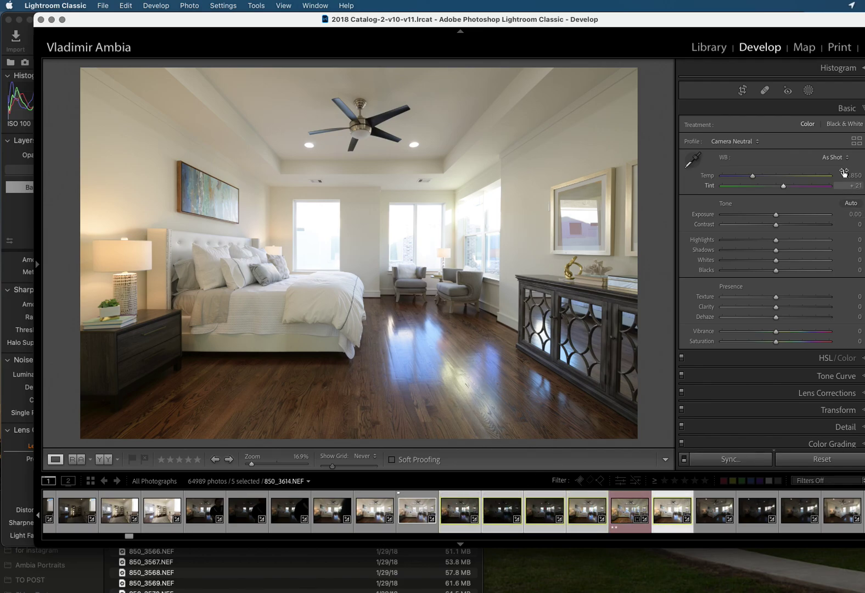
pyautogui.press('Left')
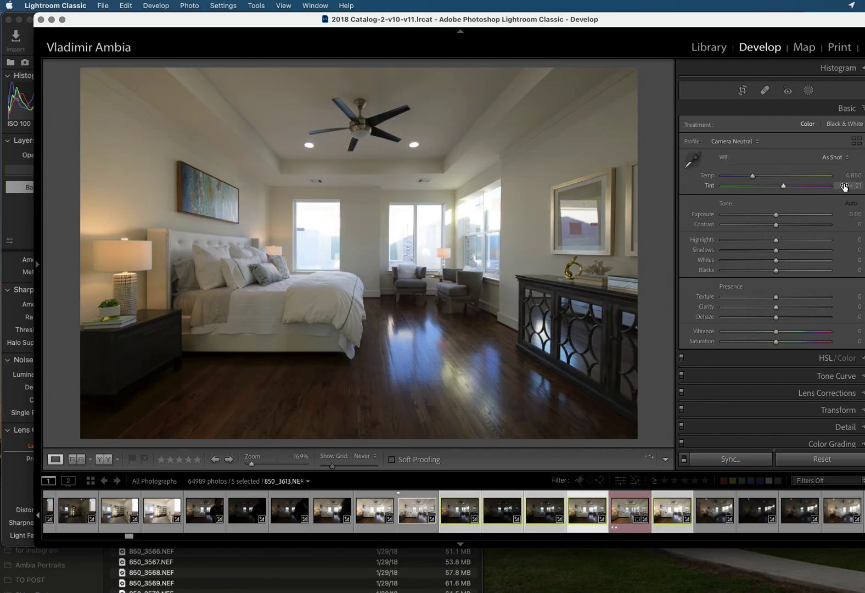
pyautogui.press('Left')
pyautogui.press('Left')
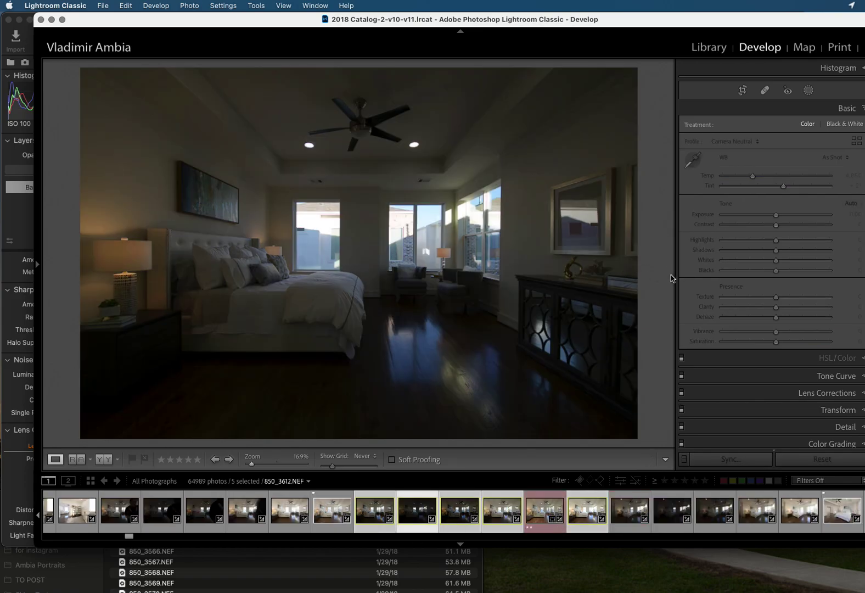
pyautogui.press('Left')
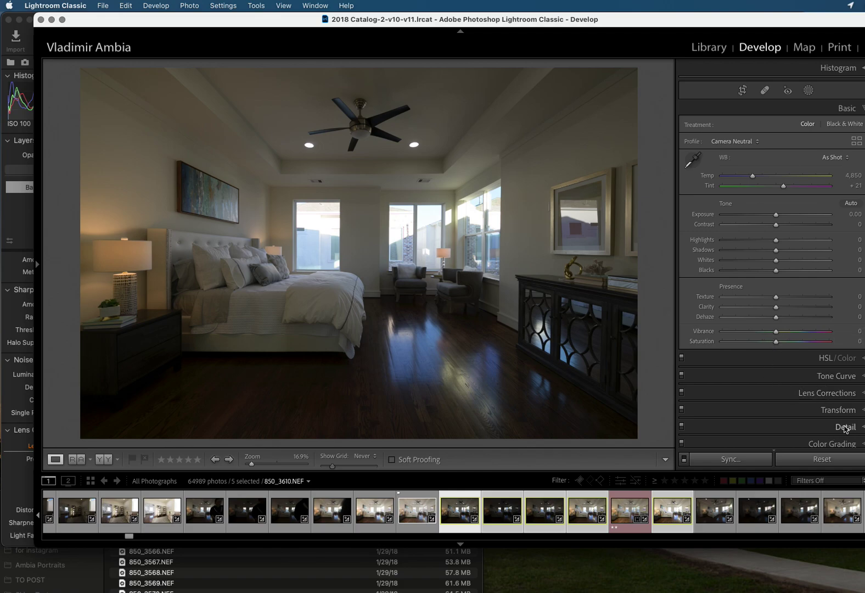
# - Check Lightroom's lens correction settings, then uncover Capture One's five-exposure grid
pyautogui.scroll(-3, 840, 428)
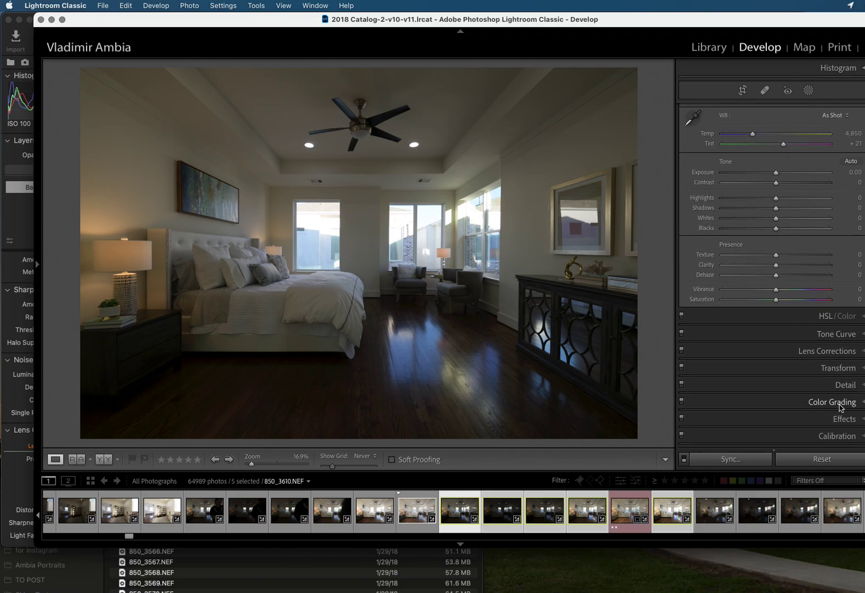
pyautogui.click(827, 350)
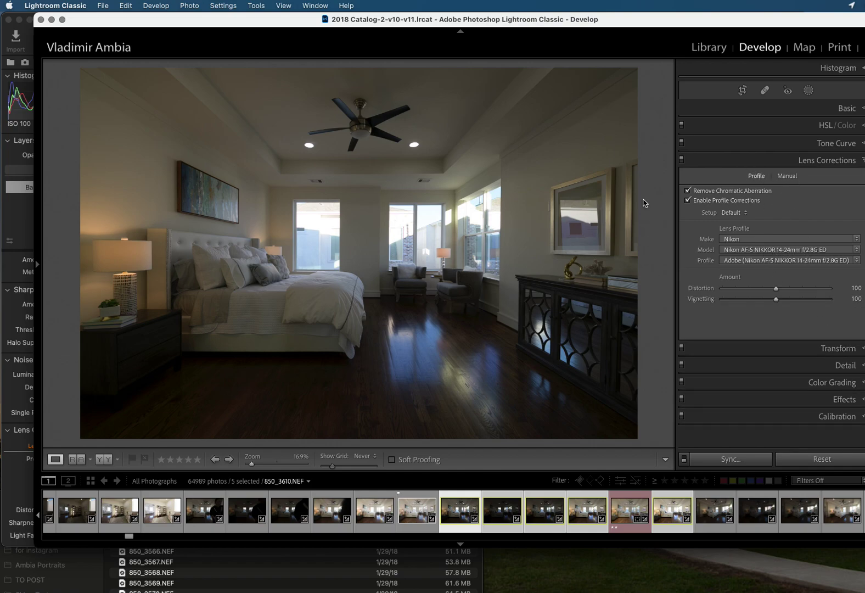
pyautogui.moveTo(612, 23); pyautogui.dragTo(771, 25)
pyautogui.click(194, 23)
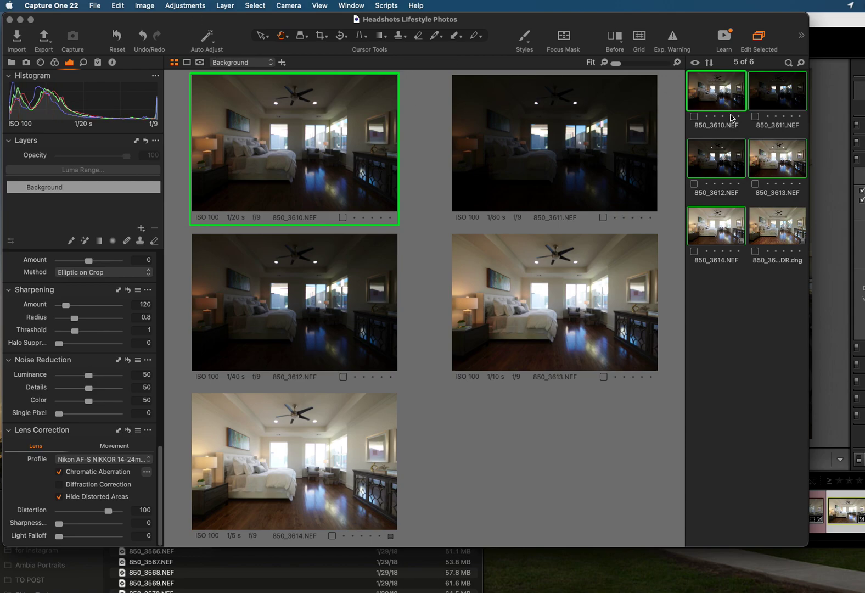
# - Compare 850_3613's white balance (4756 K, Tint 7.5) against Lightroom's 4,850 Temp
pyautogui.click(767, 153)
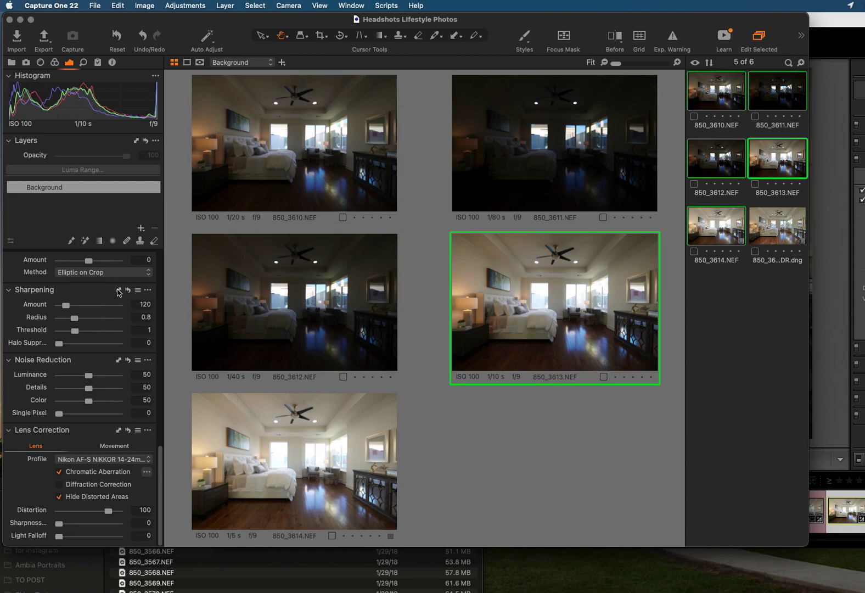
pyautogui.scroll(15, 118, 291)
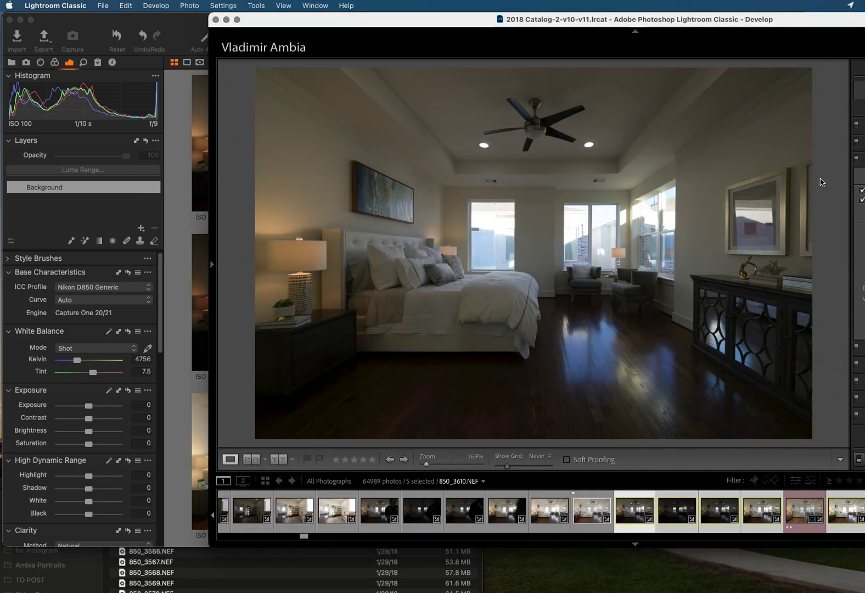
pyautogui.click(838, 187)
pyautogui.moveTo(796, 25); pyautogui.dragTo(600, 25)
pyautogui.click(826, 108)
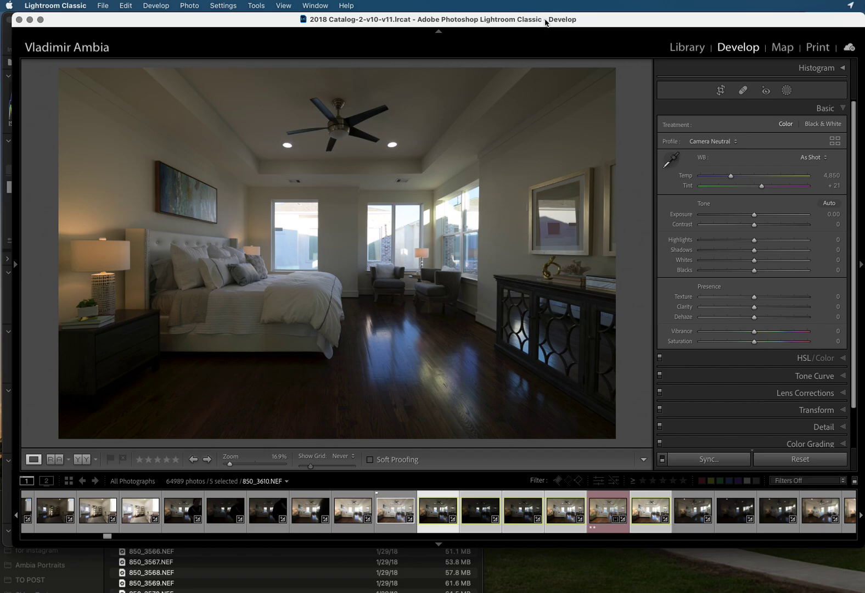
pyautogui.moveTo(545, 22); pyautogui.dragTo(768, 22)
pyautogui.click(179, 301)
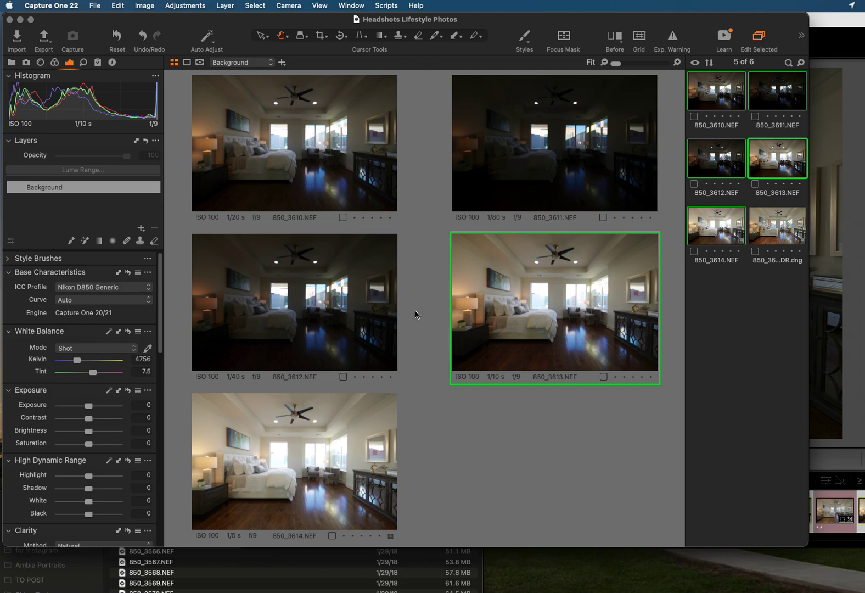
pyautogui.click(128, 288)
pyautogui.click(158, 283)
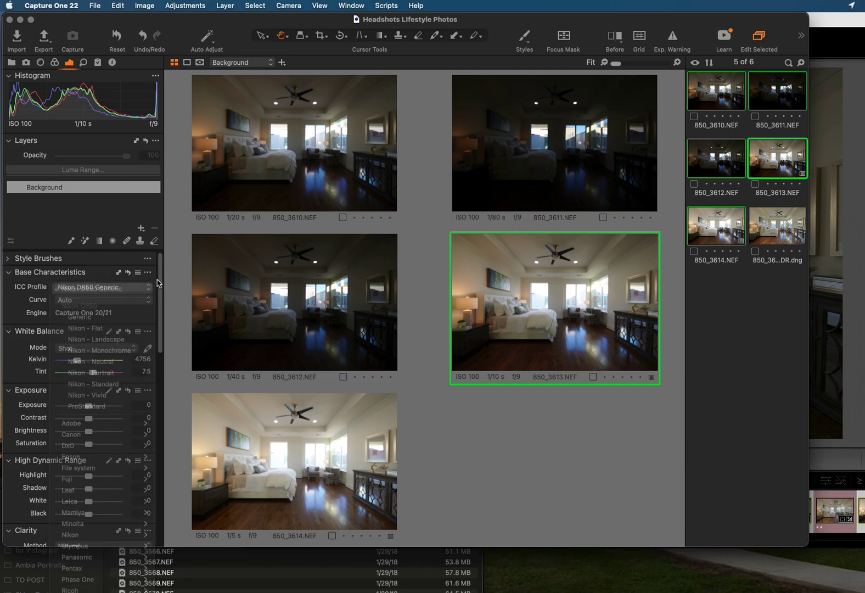
pyautogui.click(115, 303)
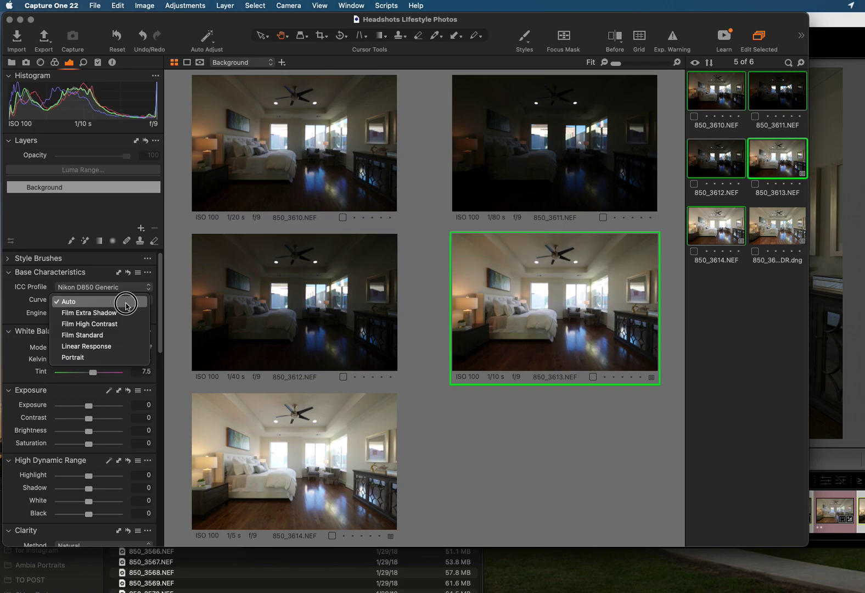
pyautogui.click(126, 304)
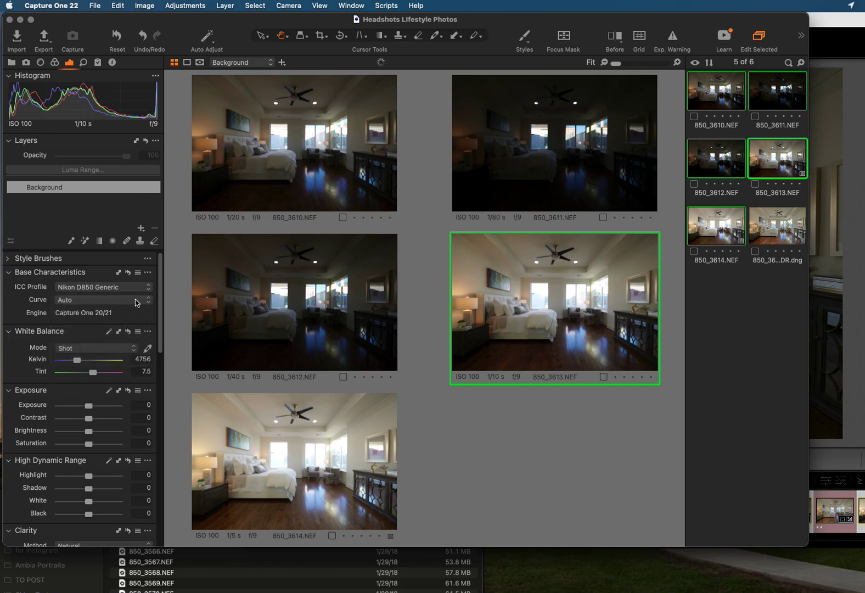
pyautogui.scroll(-10, 135, 339)
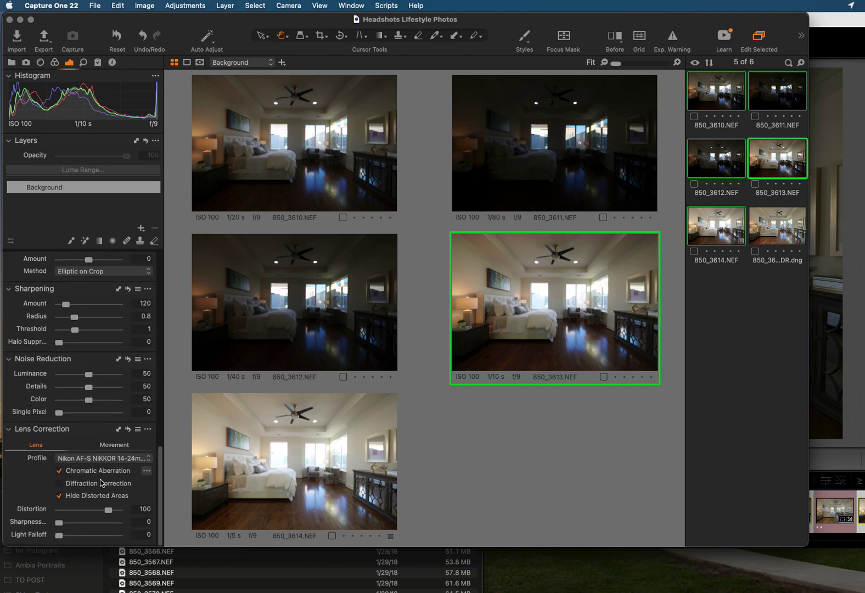
pyautogui.click(129, 459)
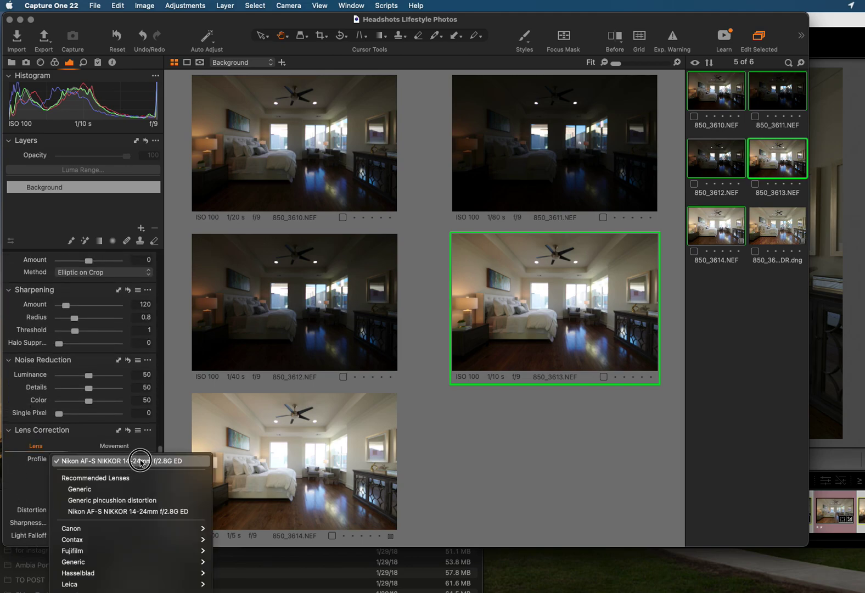
pyautogui.click(136, 460)
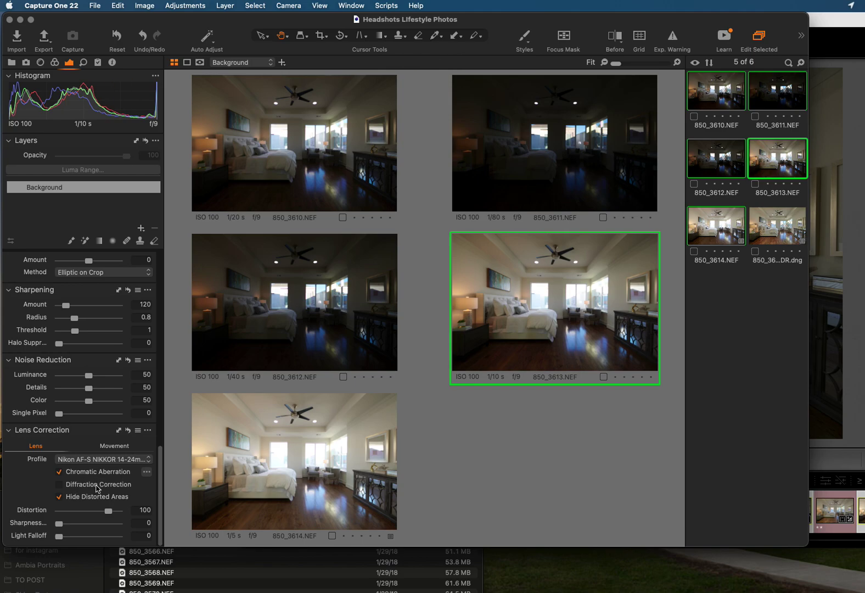
# - Inspect exposures 850_3610 through 850_3614 one by one, then bring Lightroom forward
pyautogui.click(331, 149)
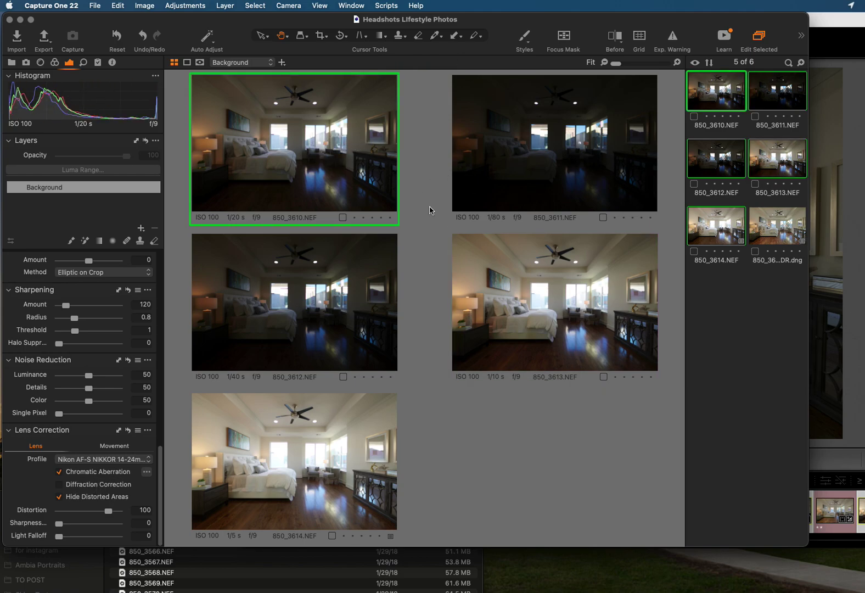
pyautogui.click(778, 161)
pyautogui.click(775, 100)
pyautogui.click(720, 94)
pyautogui.click(776, 102)
pyautogui.click(775, 169)
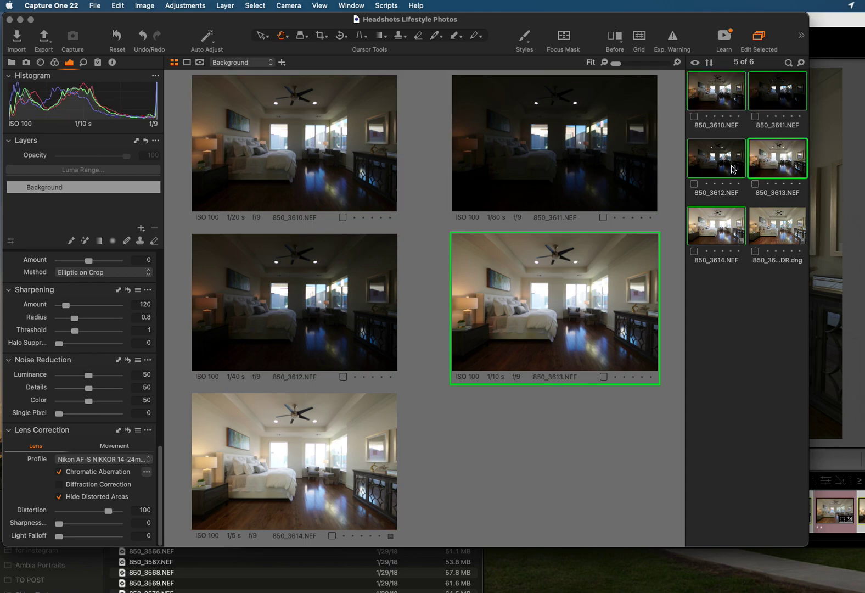
pyautogui.click(717, 169)
pyautogui.click(720, 235)
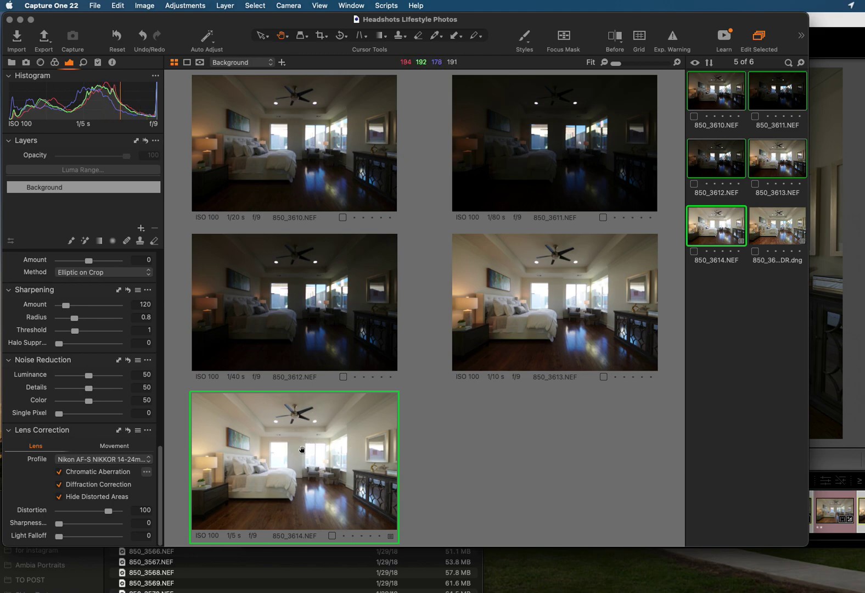
pyautogui.click(587, 151)
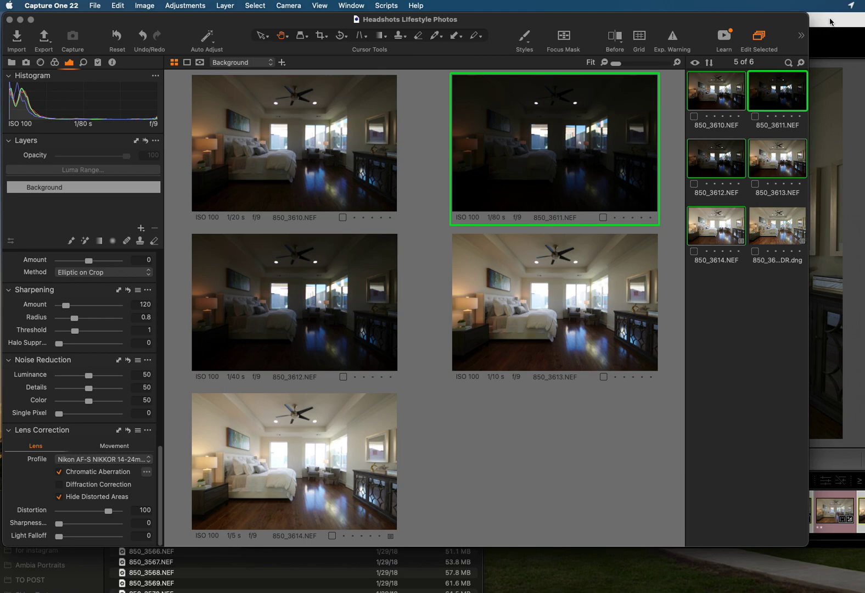
pyautogui.moveTo(831, 22); pyautogui.dragTo(703, 19)
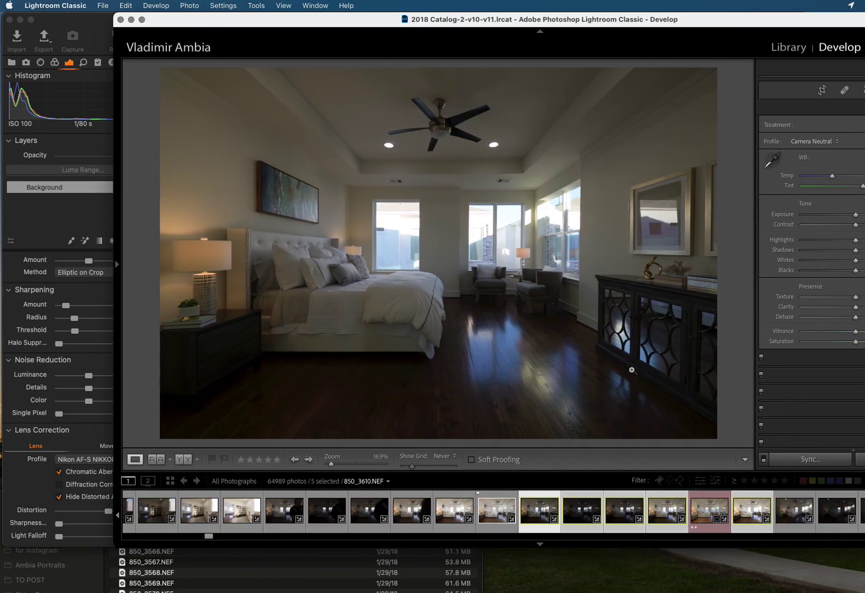
# - Preview brackets through 850_3614 in Lightroom, then select 850_3614 in Capture One
pyautogui.click(588, 509)
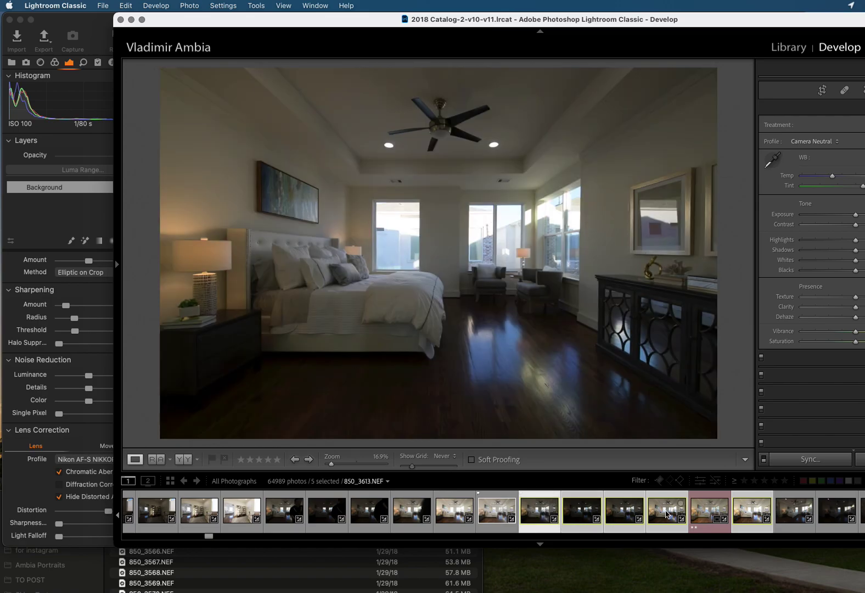
pyautogui.click(667, 515)
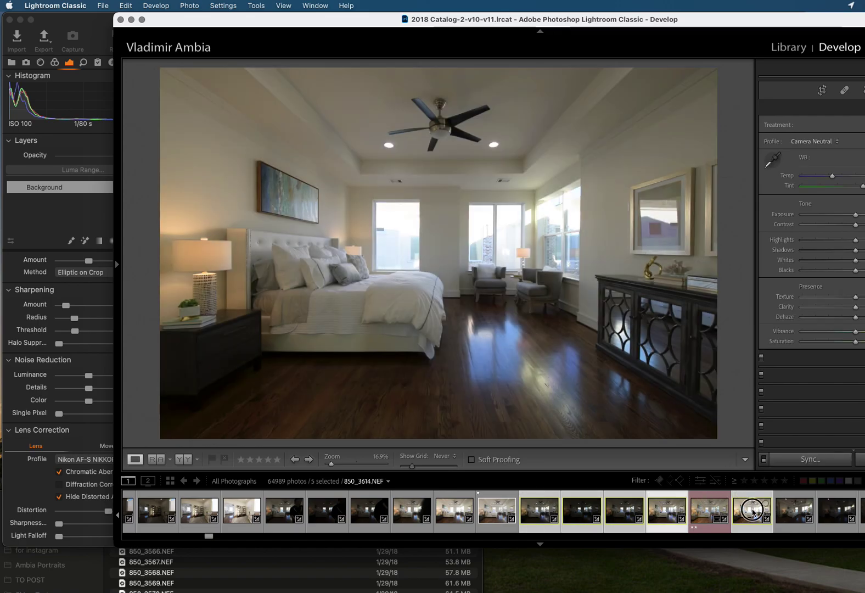
pyautogui.click(753, 510)
pyautogui.doubleClick(614, 20)
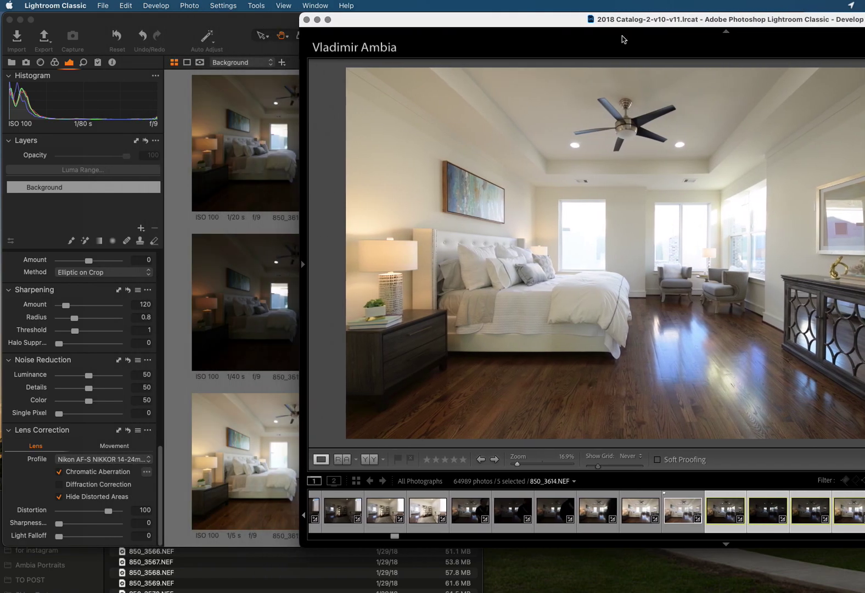
pyautogui.press('super+Tab')
pyautogui.click(323, 439)
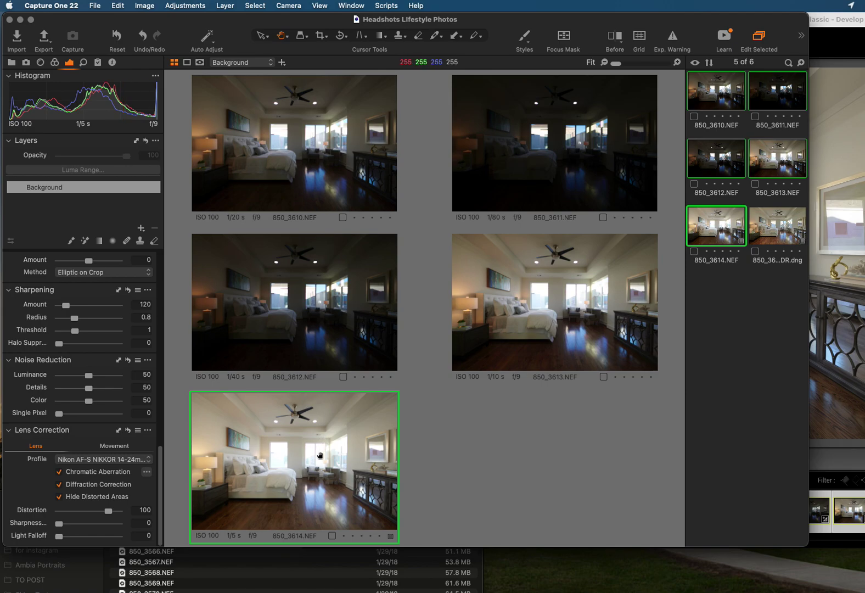
# - Merge the five selected exposures to HDR with Auto Adjust and Auto Align, 850_3610 as primary
pyautogui.click(709, 95)
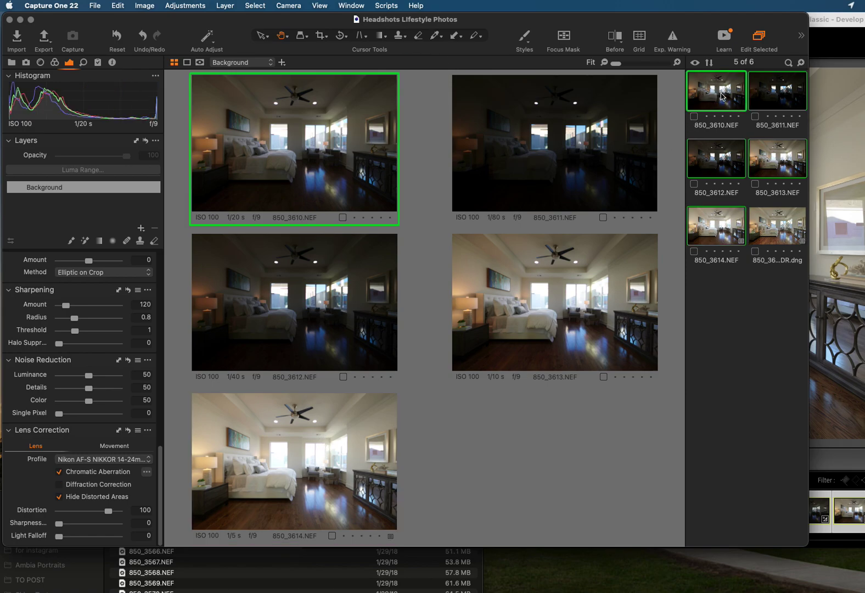
pyautogui.click(720, 97)
pyautogui.rightClick(717, 100)
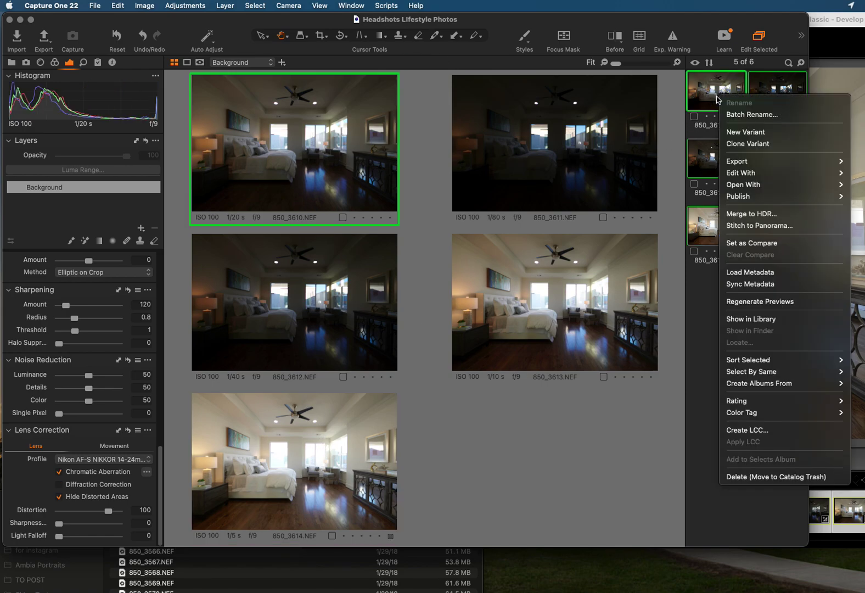
pyautogui.click(752, 214)
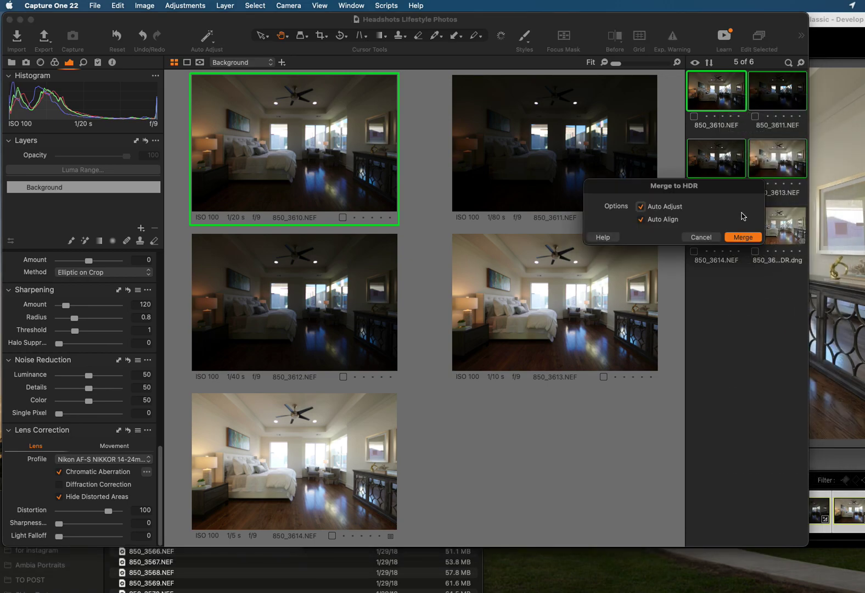
pyautogui.moveTo(685, 192); pyautogui.dragTo(148, 224)
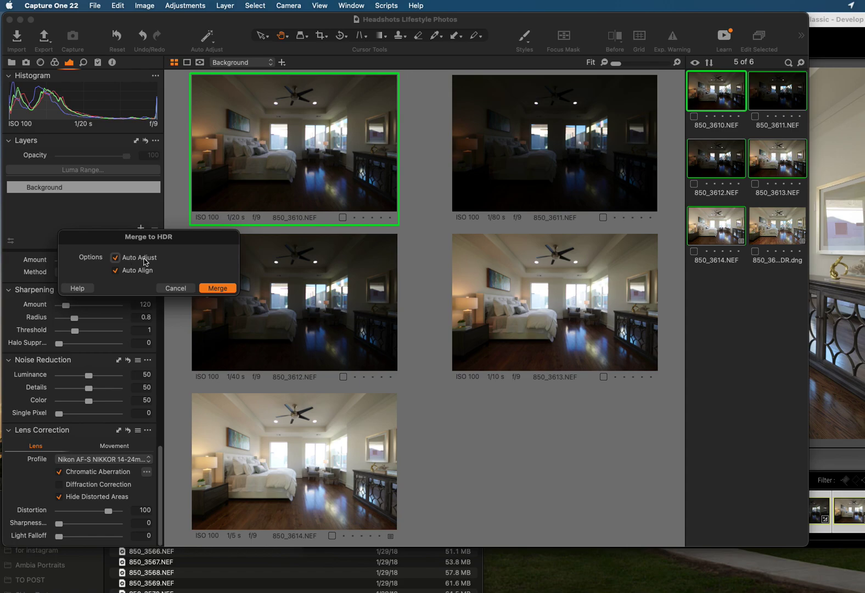
pyautogui.click(217, 288)
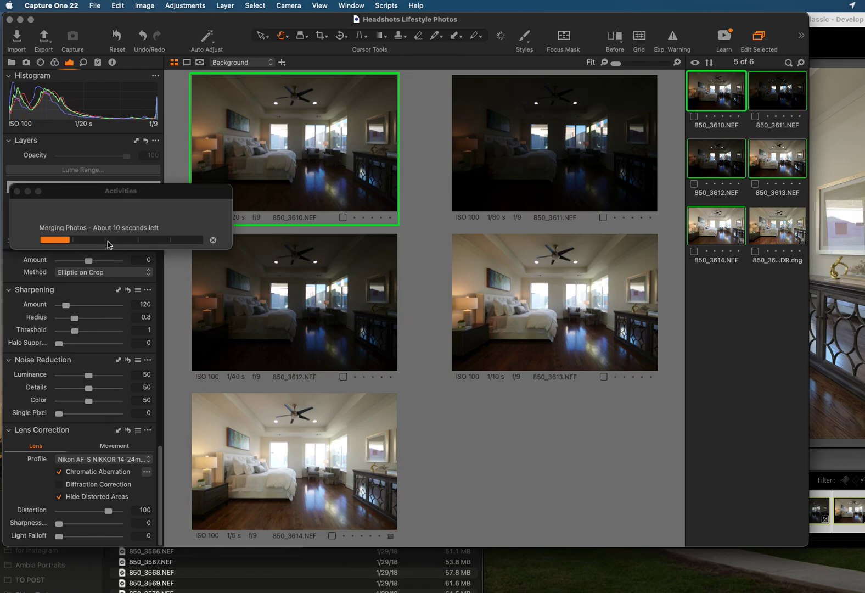
# - Merge the five brackets to HDR in Lightroom with Auto Align, Auto Settings and Deghost None
pyautogui.moveTo(834, 17); pyautogui.dragTo(646, 15)
pyautogui.rightClick(658, 519)
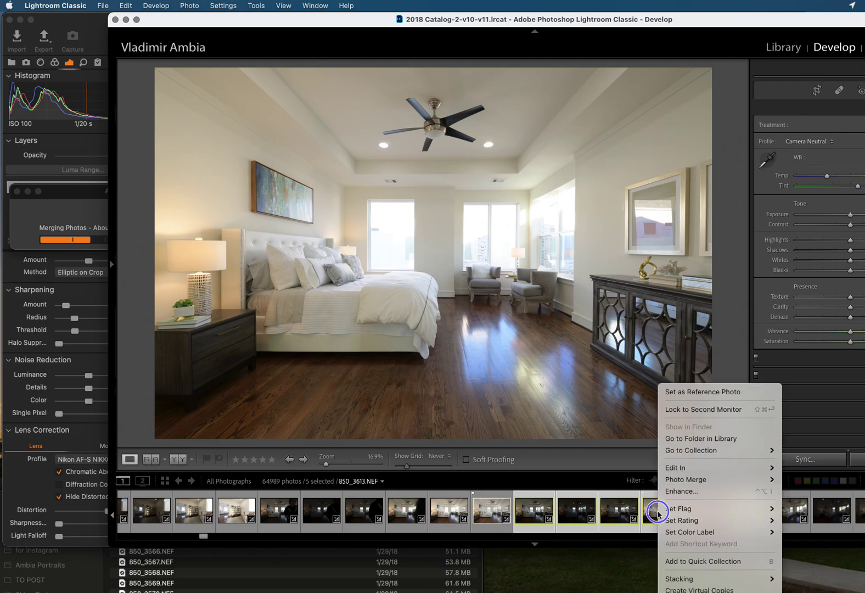
pyautogui.moveTo(719, 480)
pyautogui.click(803, 491)
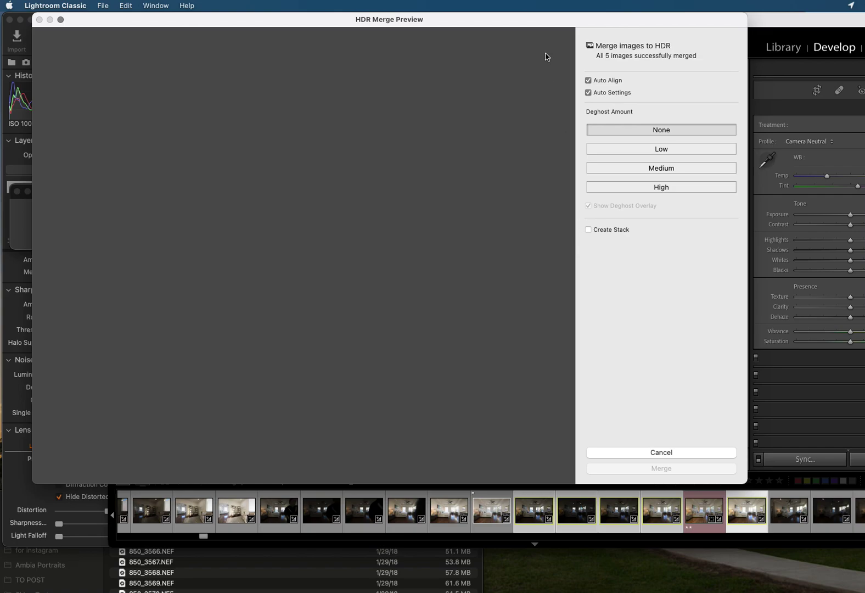
pyautogui.moveTo(552, 21); pyautogui.dragTo(664, 19)
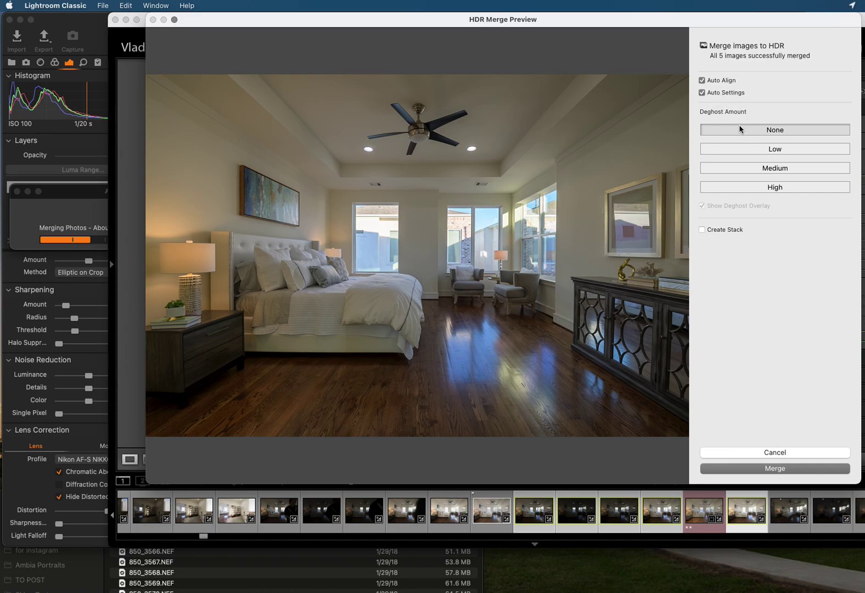
pyautogui.moveTo(687, 19); pyautogui.dragTo(608, 26)
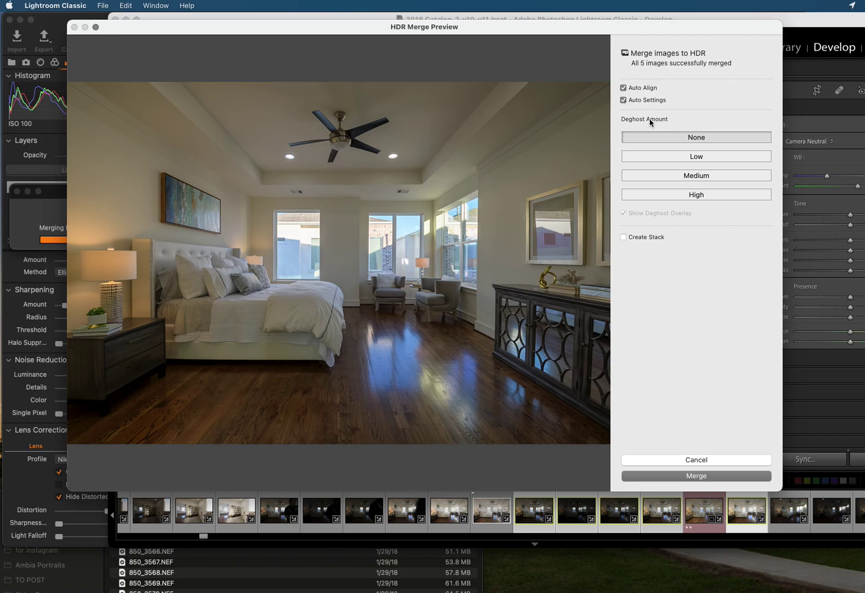
pyautogui.moveTo(658, 26); pyautogui.dragTo(654, 18)
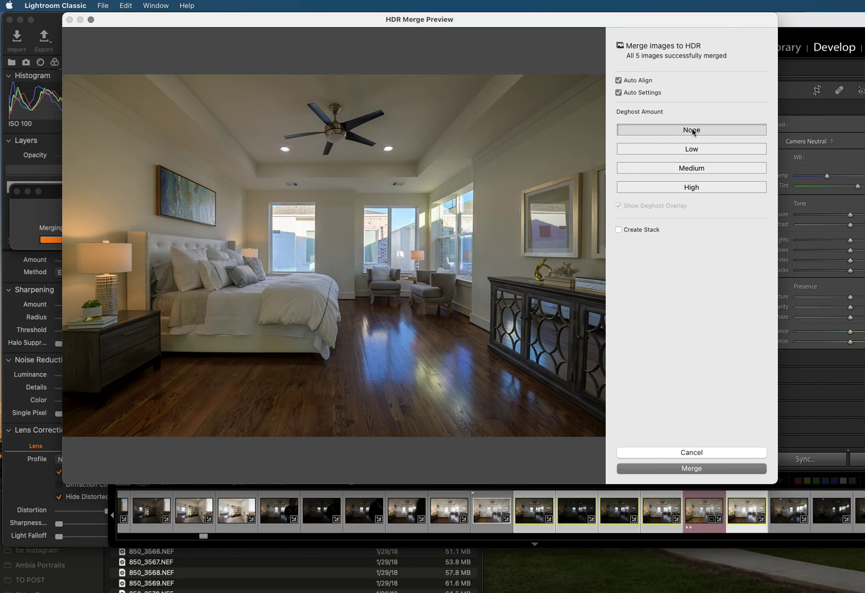
pyautogui.moveTo(674, 25); pyautogui.dragTo(737, 25)
pyautogui.click(769, 470)
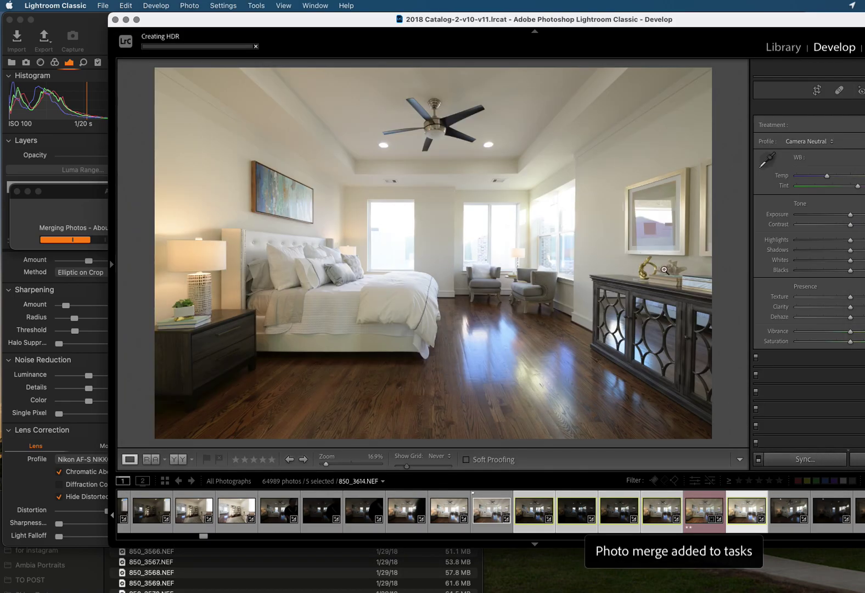
# - Select only 850_3614-HDR-2.dng in Lightroom's filmstrip, then bring Capture One's bracket grid forward
pyautogui.moveTo(385, 25); pyautogui.dragTo(485, 200)
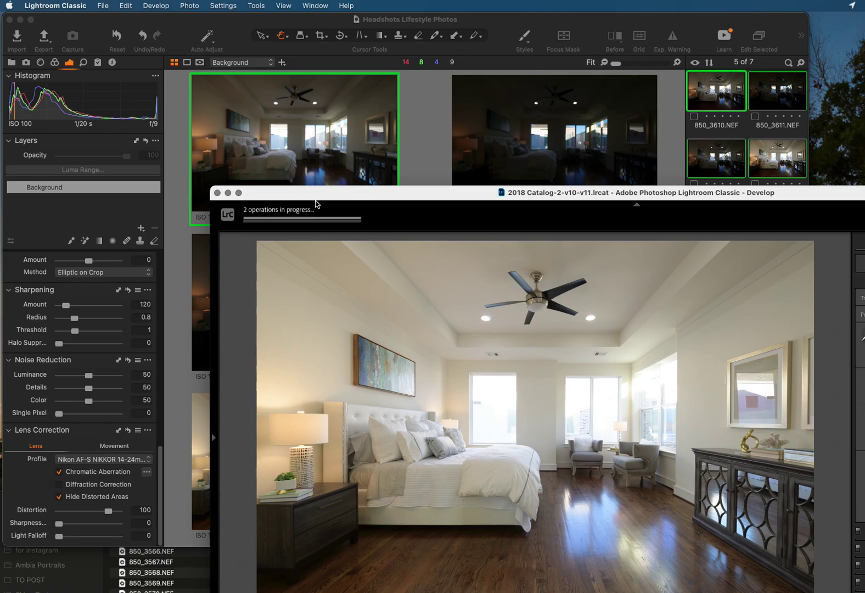
pyautogui.moveTo(339, 195); pyautogui.dragTo(268, 10)
pyautogui.moveTo(523, 20); pyautogui.dragTo(690, 8)
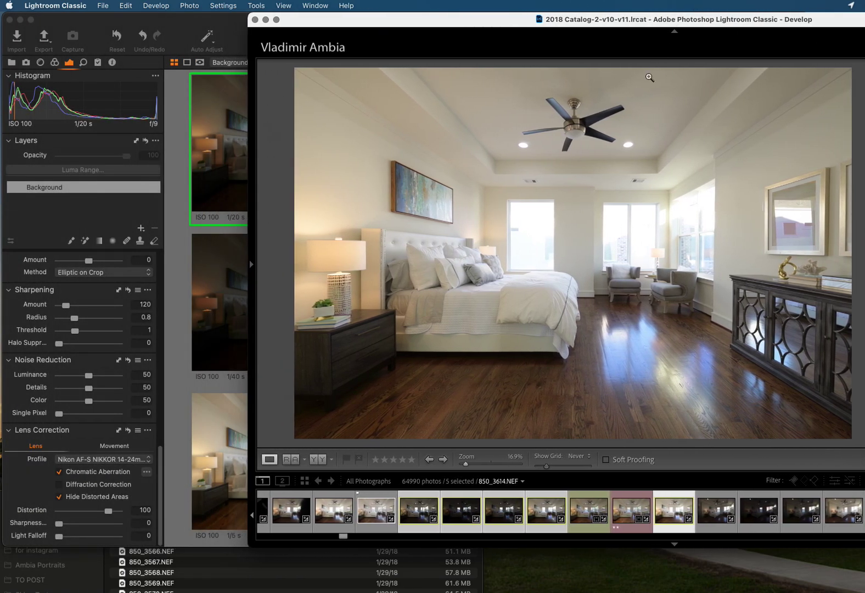
pyautogui.click(589, 512)
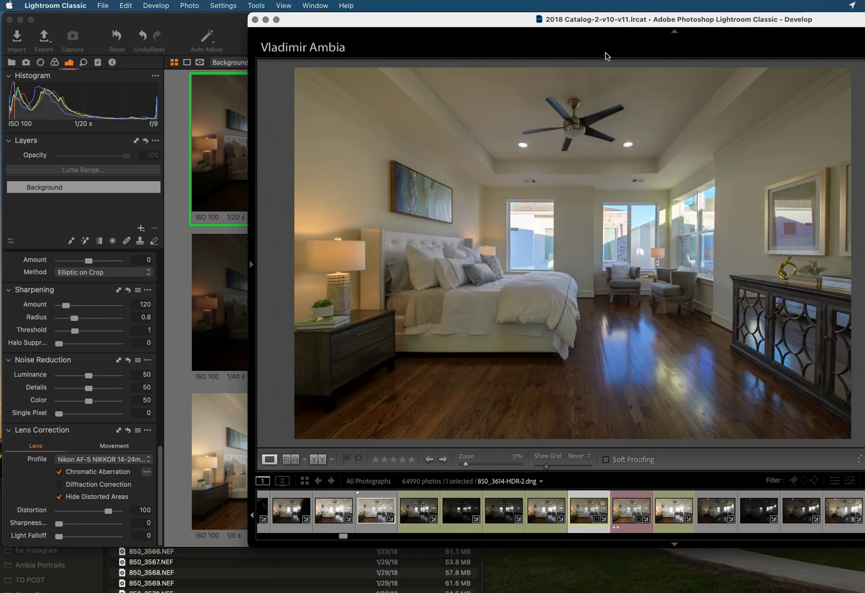
pyautogui.moveTo(631, 20); pyautogui.dragTo(609, 60)
pyautogui.click(597, 23)
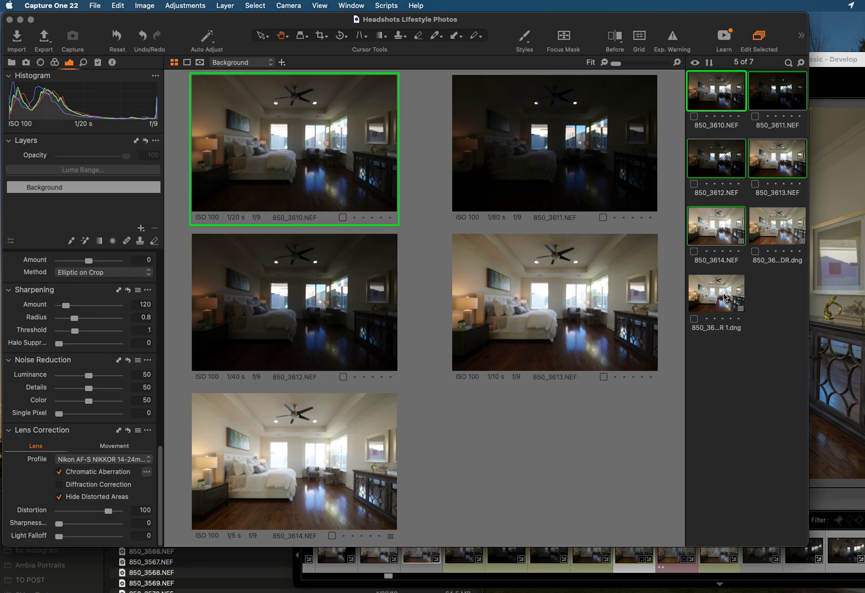
# - Open 850_3614_HDR 1.dng in Capture One and place it beside Lightroom's HDR version
pyautogui.click(724, 296)
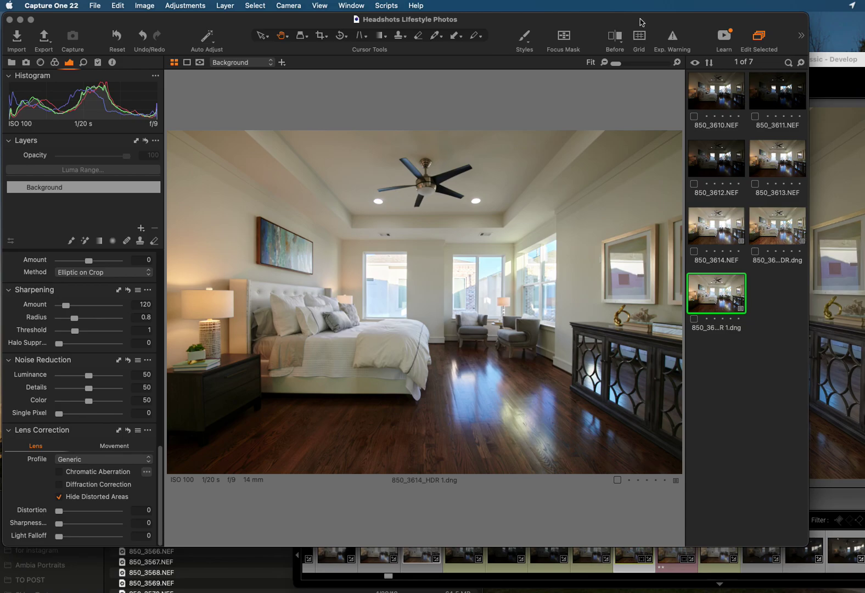
pyautogui.moveTo(676, 23); pyautogui.dragTo(524, 3)
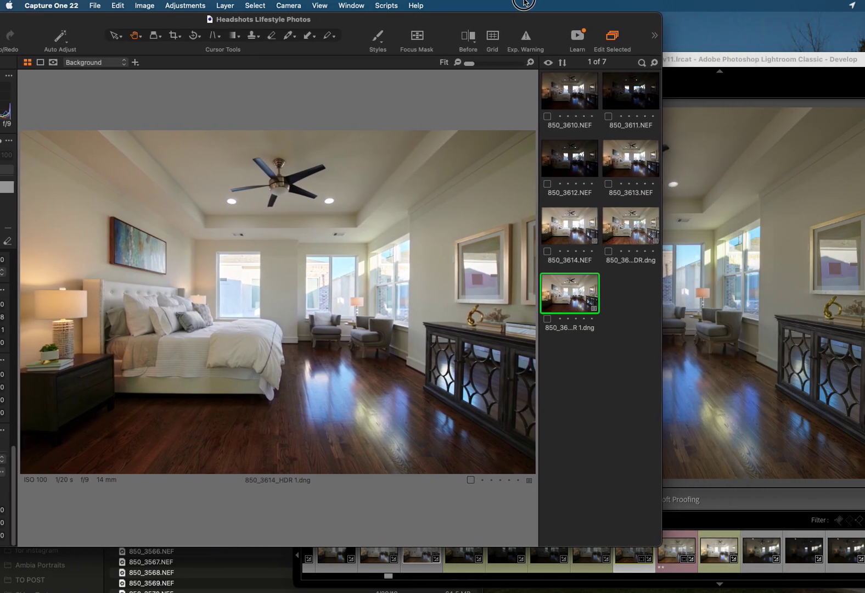
pyautogui.moveTo(739, 60); pyautogui.dragTo(695, 16)
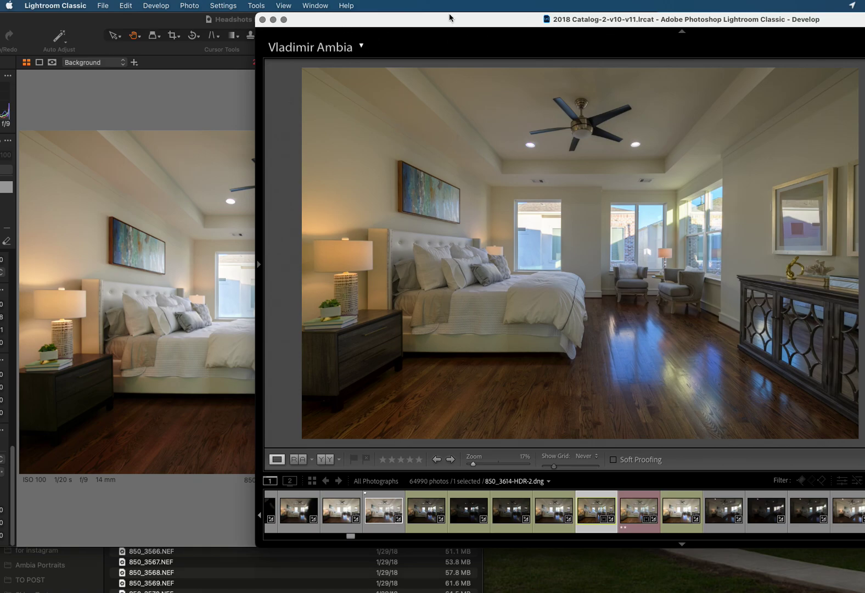
# - Bring Lightroom's HDR photo forward and slide it left to expose its Basic tone settings
pyautogui.click(251, 21)
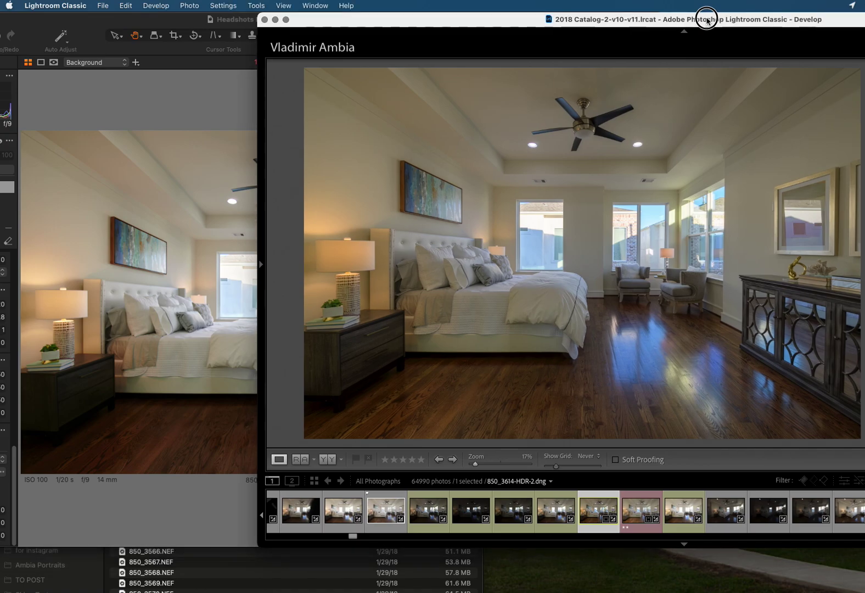
pyautogui.moveTo(703, 19); pyautogui.dragTo(678, 17)
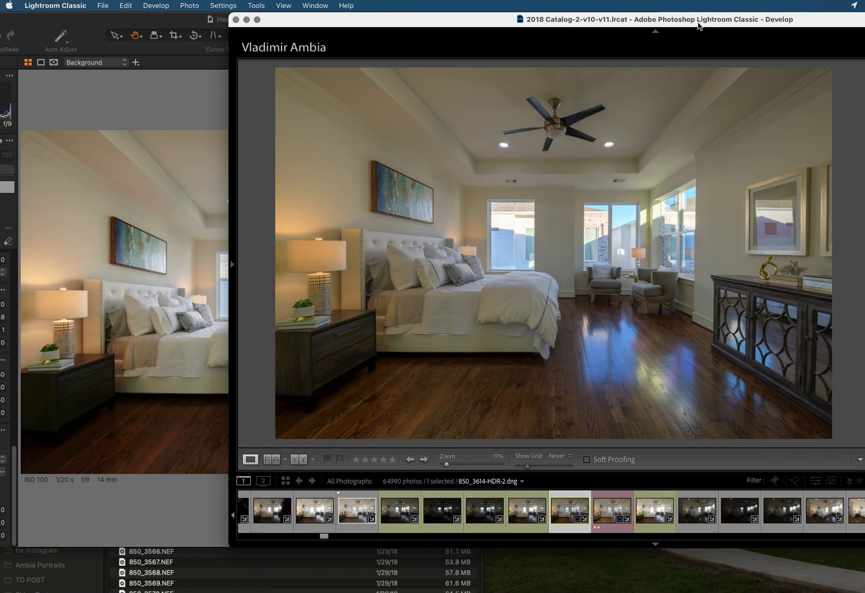
pyautogui.moveTo(706, 20); pyautogui.dragTo(522, 10)
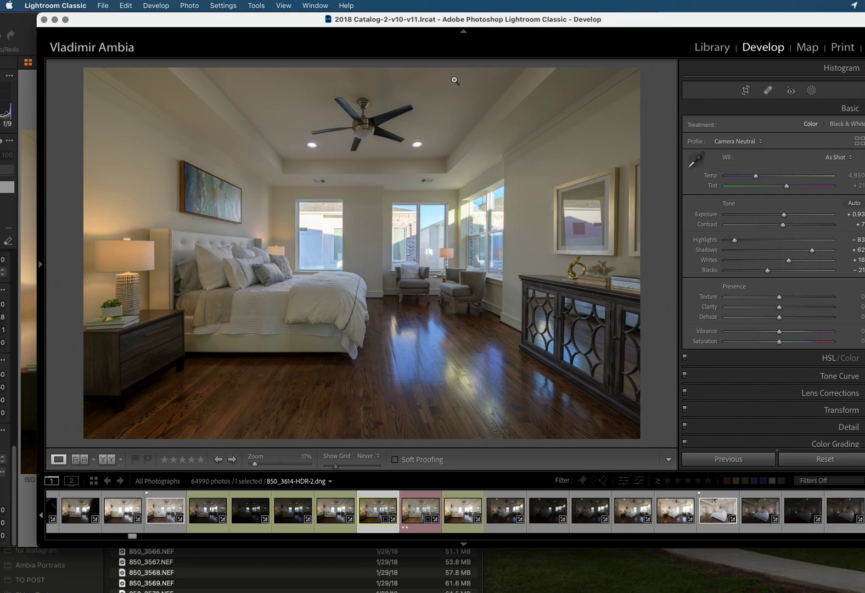
# - Raise Lightroom's HDR exposure to +1.33, then return Capture One's version to the front
pyautogui.moveTo(475, 23)
pyautogui.mouseDown()
pyautogui.moveTo(690, 26)
pyautogui.moveTo(768, 65)
pyautogui.moveTo(803, 46)
pyautogui.moveTo(707, 42)
pyautogui.moveTo(689, 39)
pyautogui.moveTo(729, 38)
pyautogui.moveTo(686, 24)
pyautogui.moveTo(468, 22)
pyautogui.mouseUp()
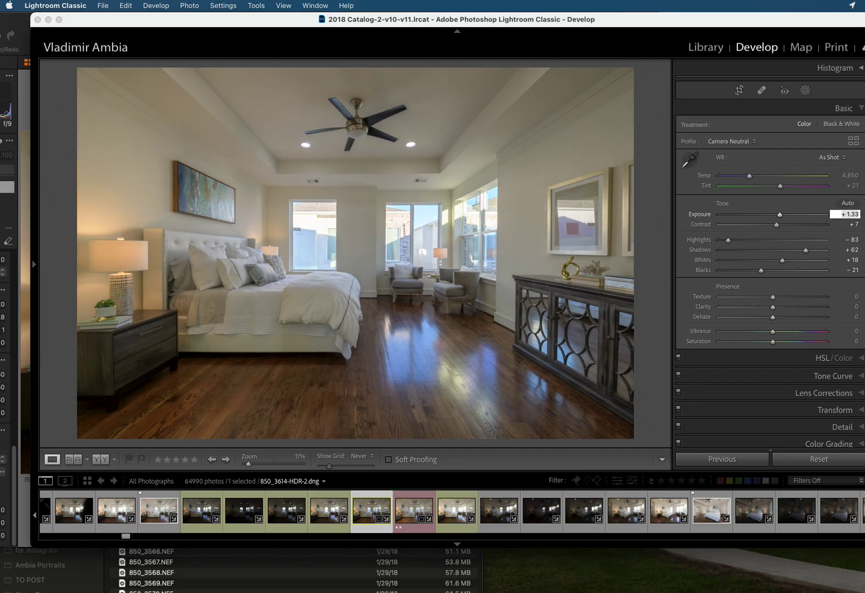
pyautogui.moveTo(219, 19)
pyautogui.mouseDown()
pyautogui.moveTo(387, 23)
pyautogui.moveTo(499, 49)
pyautogui.moveTo(559, 34)
pyautogui.moveTo(638, 38)
pyautogui.moveTo(618, 51)
pyautogui.moveTo(478, 54)
pyautogui.moveTo(374, 41)
pyautogui.moveTo(334, 21)
pyautogui.moveTo(203, 19)
pyautogui.moveTo(211, 19)
pyautogui.mouseUp()
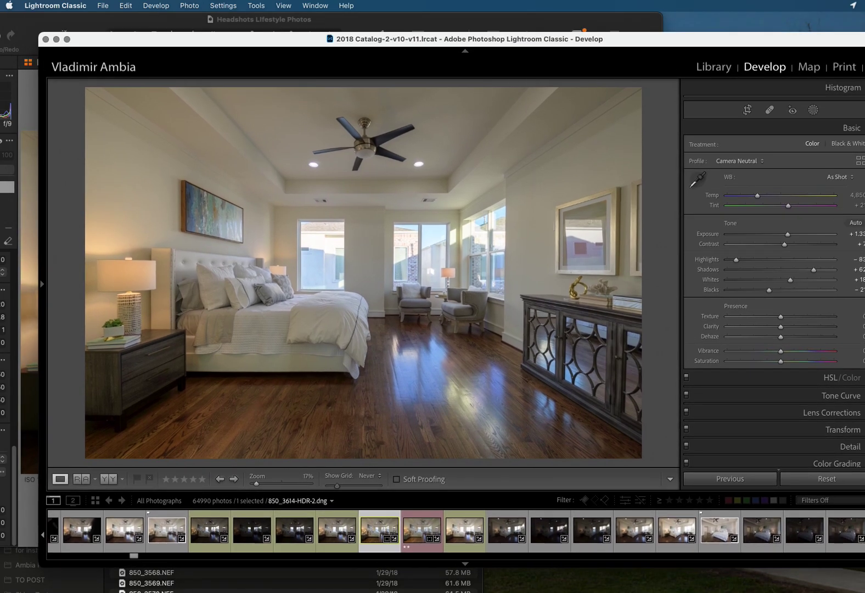
pyautogui.moveTo(527, 20); pyautogui.dragTo(689, 20)
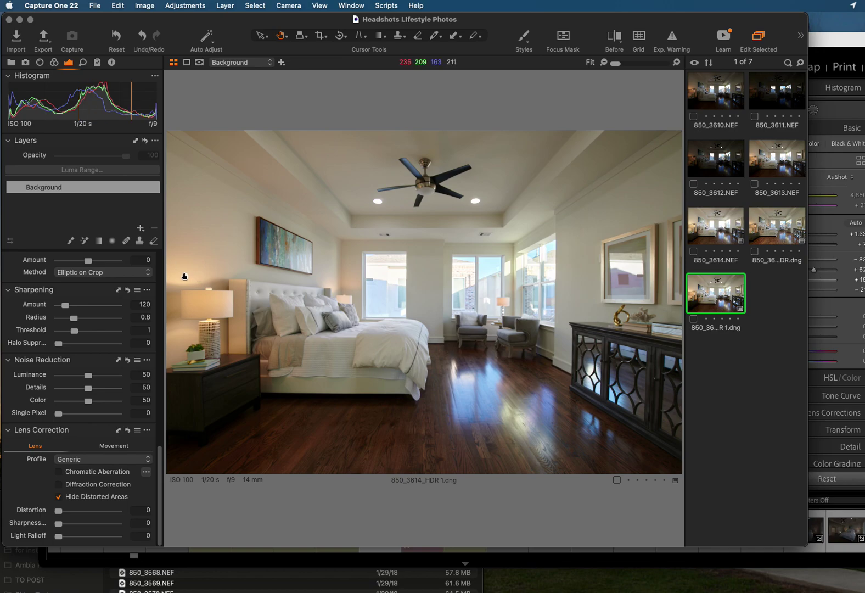
# - In Capture One's High Dynamic Range tool, lift Shadow to 94 and pull Highlight to -51
pyautogui.scroll(10, 102, 320)
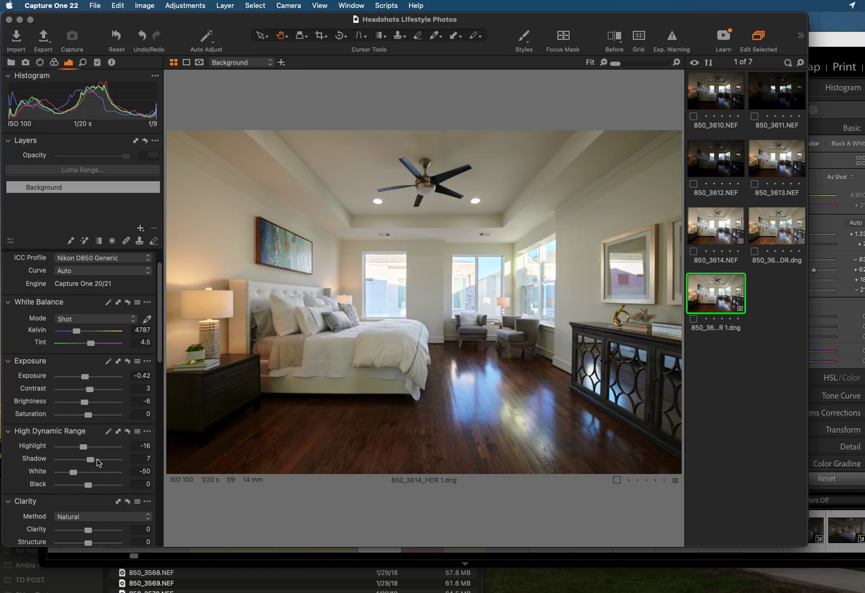
pyautogui.moveTo(92, 461); pyautogui.dragTo(110, 465)
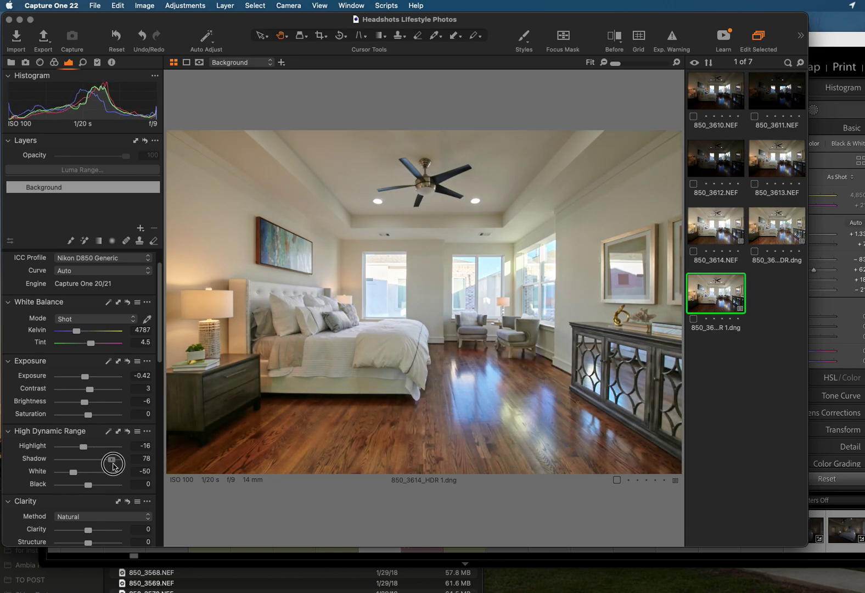
pyautogui.moveTo(113, 467); pyautogui.dragTo(72, 447)
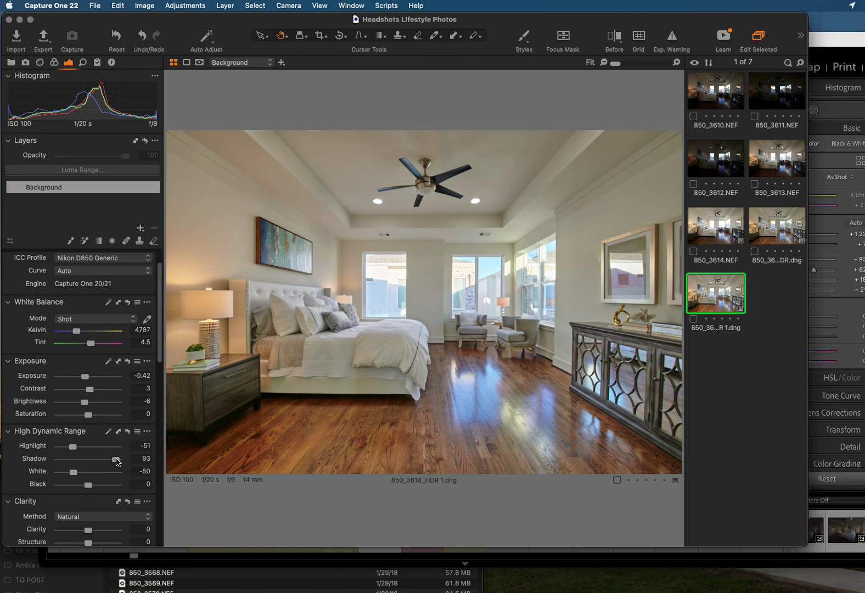
pyautogui.moveTo(117, 462)
pyautogui.mouseDown()
pyautogui.moveTo(104, 462)
pyautogui.moveTo(124, 464)
pyautogui.mouseUp()
# - In Lightroom, push Shadows toward +100 and Highlights to -100, then bring Capture One forward
pyautogui.click(837, 38)
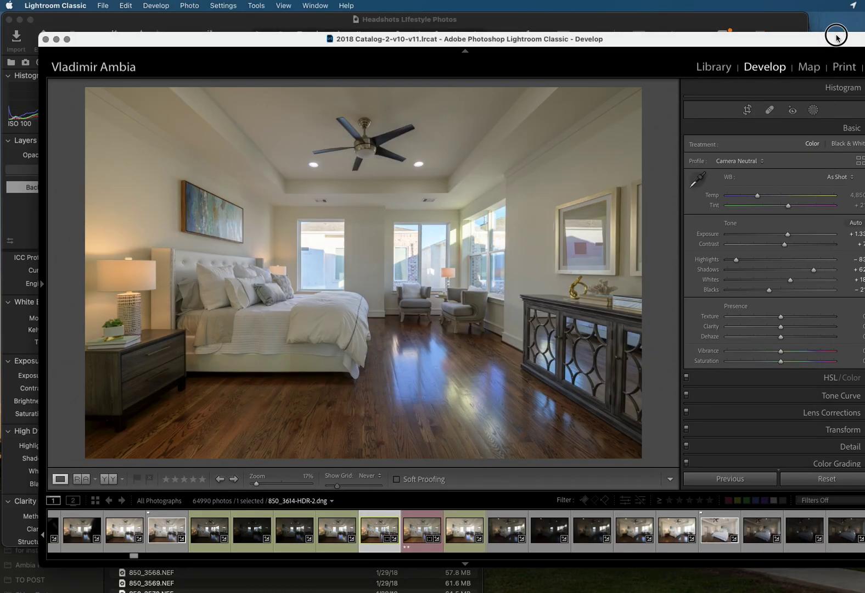
pyautogui.moveTo(836, 37); pyautogui.dragTo(835, 18)
pyautogui.moveTo(813, 250); pyautogui.dragTo(830, 249)
pyautogui.moveTo(737, 240); pyautogui.dragTo(718, 243)
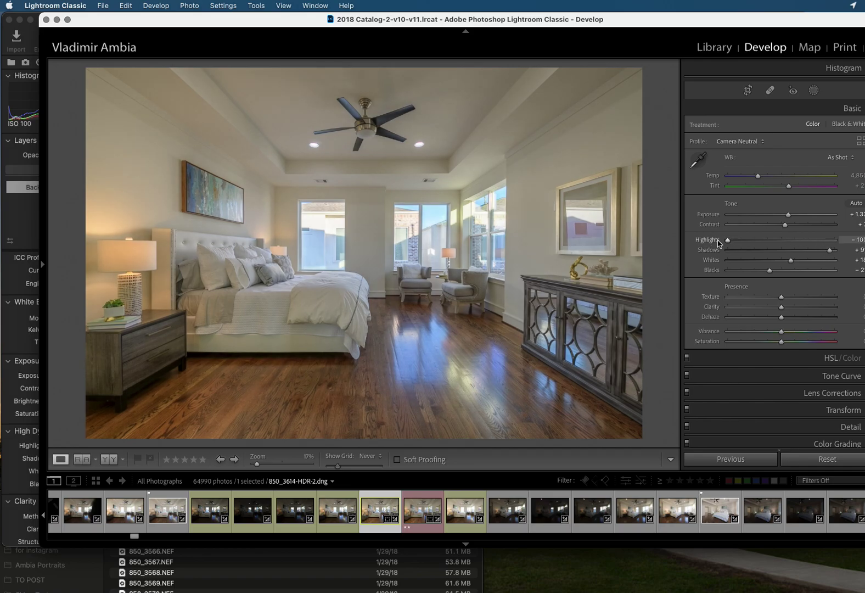
pyautogui.moveTo(529, 19); pyautogui.dragTo(715, 22)
pyautogui.click(258, 23)
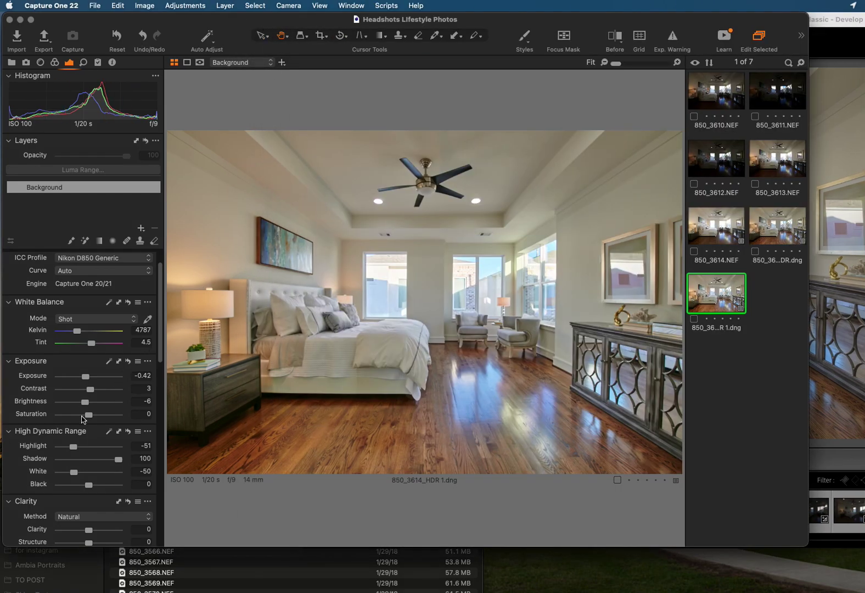
# - Lower Capture One's HDR saturation to -9 to mute the orange floor
pyautogui.moveTo(92, 417); pyautogui.dragTo(87, 417)
# - Review Lightroom's Highlights -100 and Shadows +100 in the Basic panel, then bring Capture One forward
pyautogui.click(826, 24)
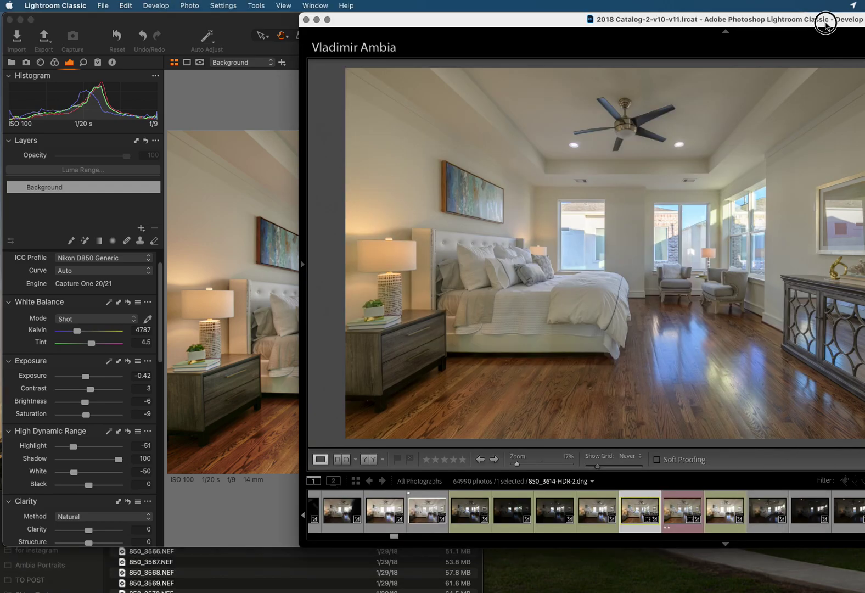
pyautogui.moveTo(826, 24); pyautogui.dragTo(792, 7)
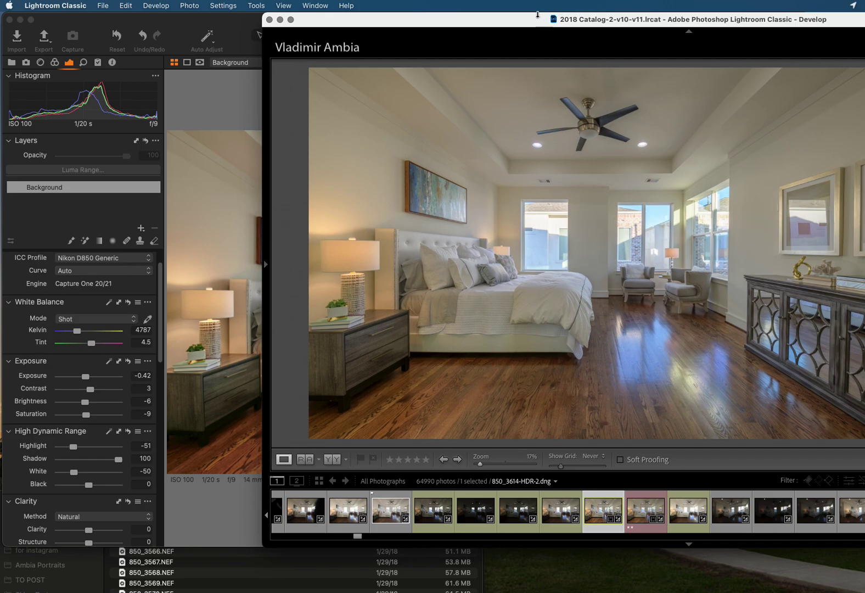
pyautogui.moveTo(518, 24); pyautogui.dragTo(278, 3)
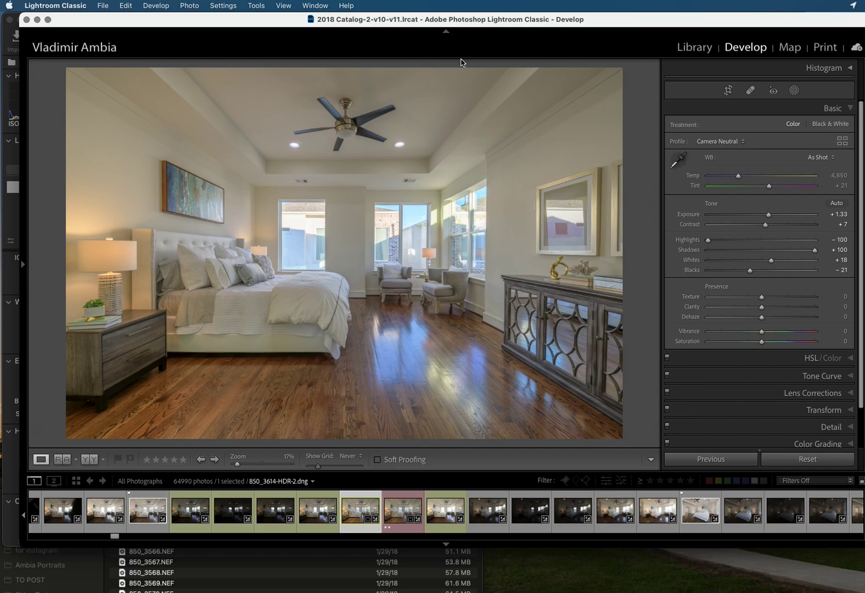
pyautogui.moveTo(471, 21); pyautogui.dragTo(812, 19)
pyautogui.click(330, 21)
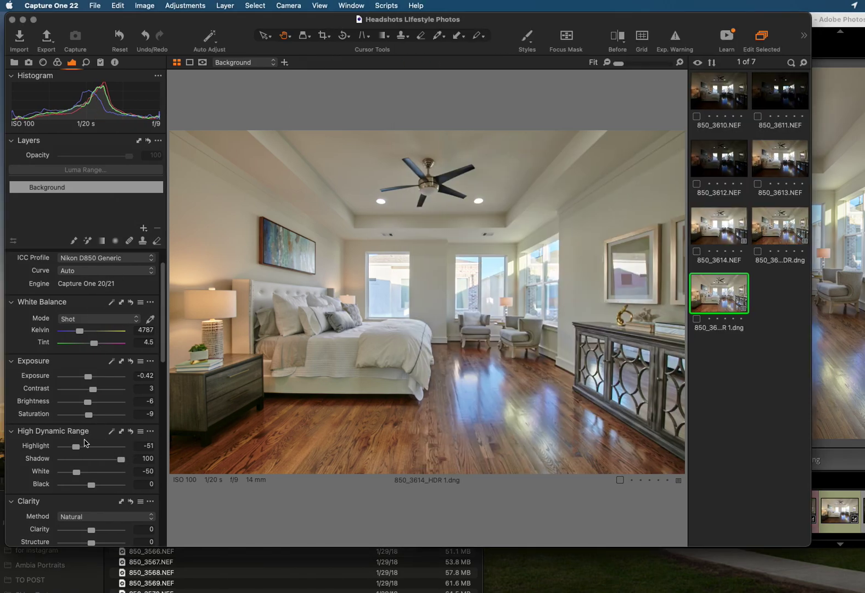
# - Set Capture One's HDR Highlight to -100 and arrange both editors' windows side by side
pyautogui.moveTo(76, 446); pyautogui.dragTo(46, 440)
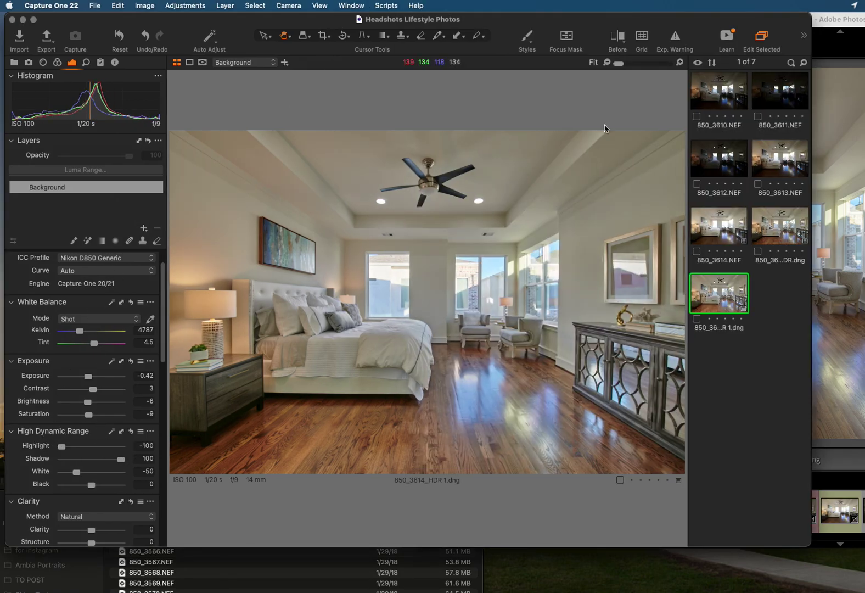
pyautogui.click(831, 27)
pyautogui.moveTo(820, 13); pyautogui.dragTo(828, 129)
pyautogui.click(613, 21)
pyautogui.moveTo(613, 21); pyautogui.dragTo(530, 21)
pyautogui.moveTo(741, 114); pyautogui.dragTo(673, 69)
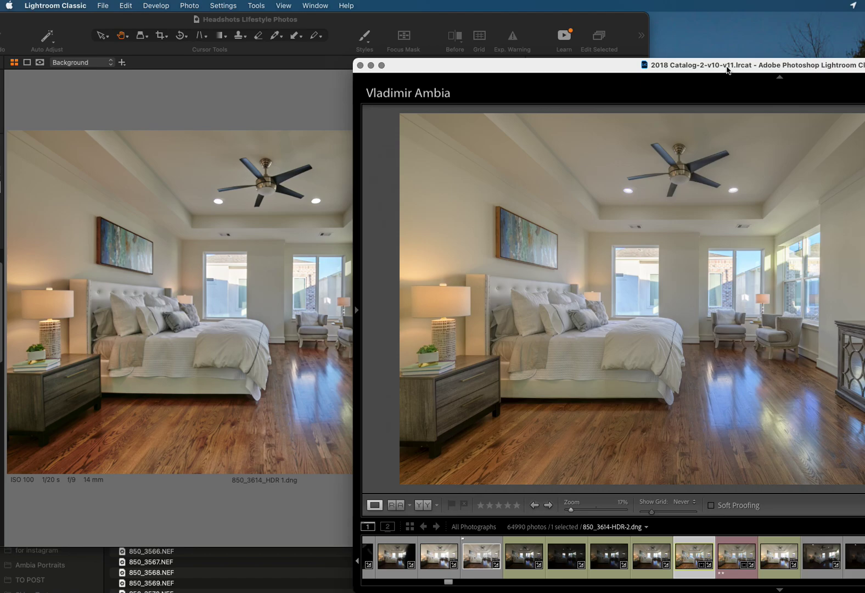
pyautogui.moveTo(735, 64); pyautogui.dragTo(737, 67)
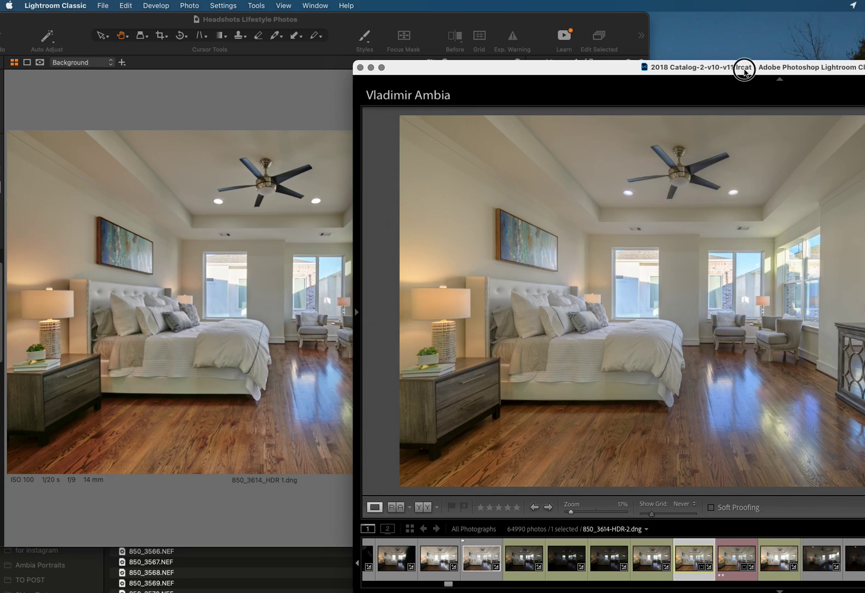
# - Zoom Lightroom's bedroom HDR to 100%, then 200%, on the studded armchair
pyautogui.moveTo(744, 72); pyautogui.dragTo(694, 23)
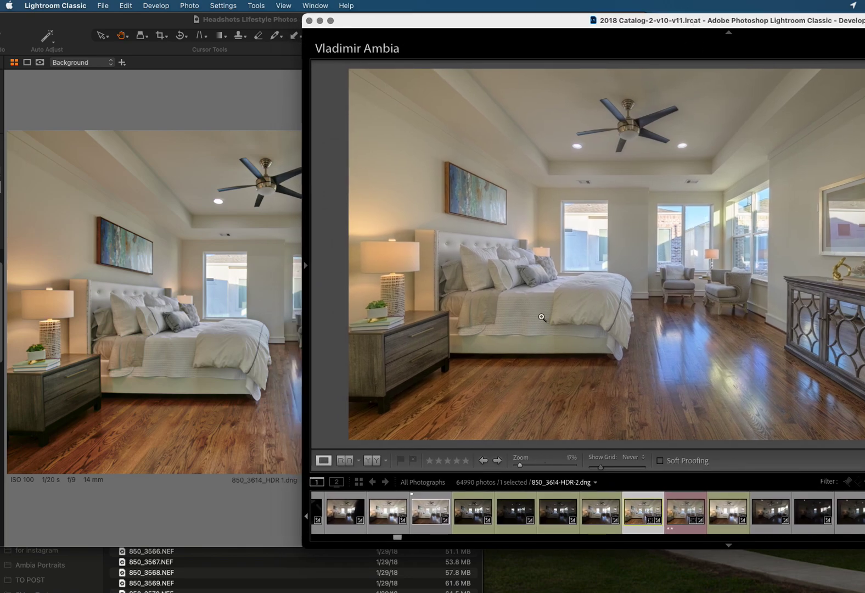
pyautogui.click(759, 291)
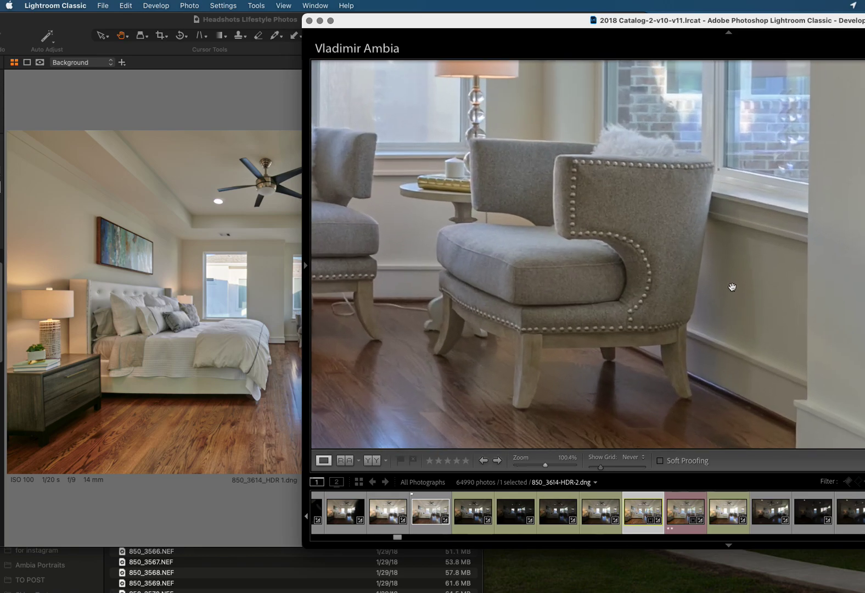
pyautogui.moveTo(762, 22); pyautogui.dragTo(638, 21)
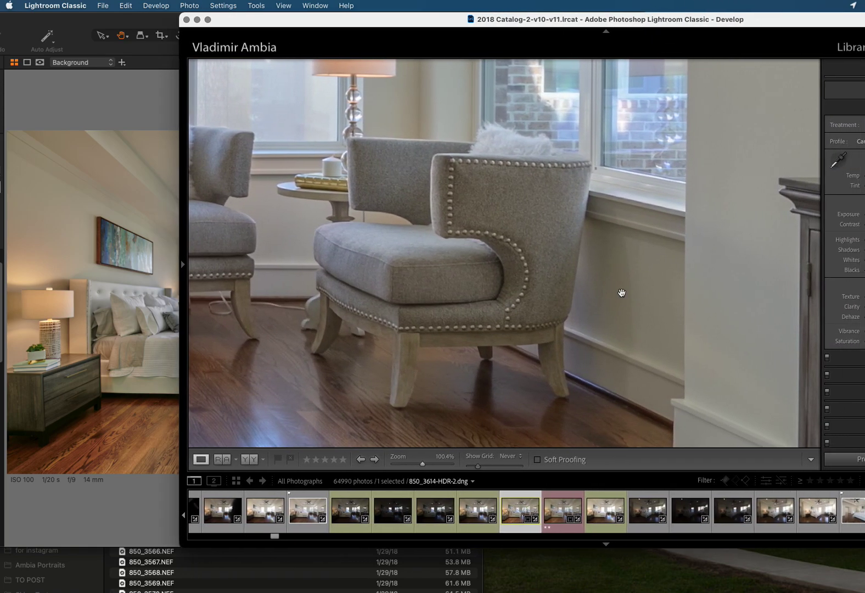
pyautogui.click(645, 268)
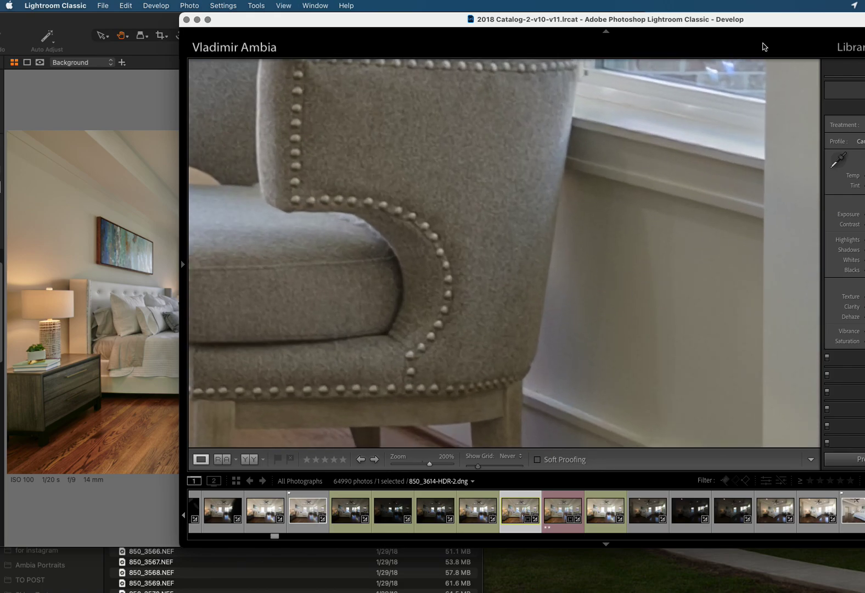
# - Expand Lightroom's Detail panel for sharpening and noise reduction, then bring Capture One forward
pyautogui.moveTo(747, 16); pyautogui.dragTo(607, 19)
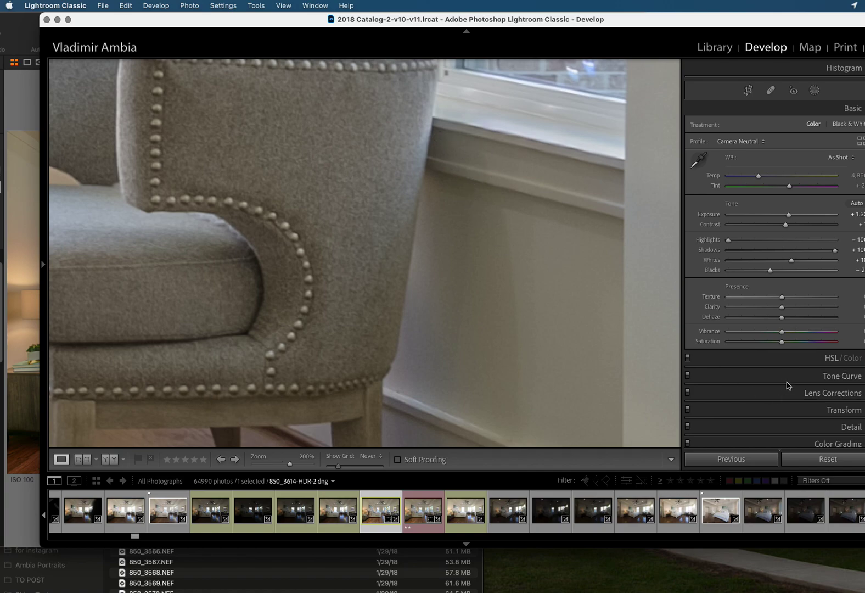
pyautogui.scroll(-3, 789, 353)
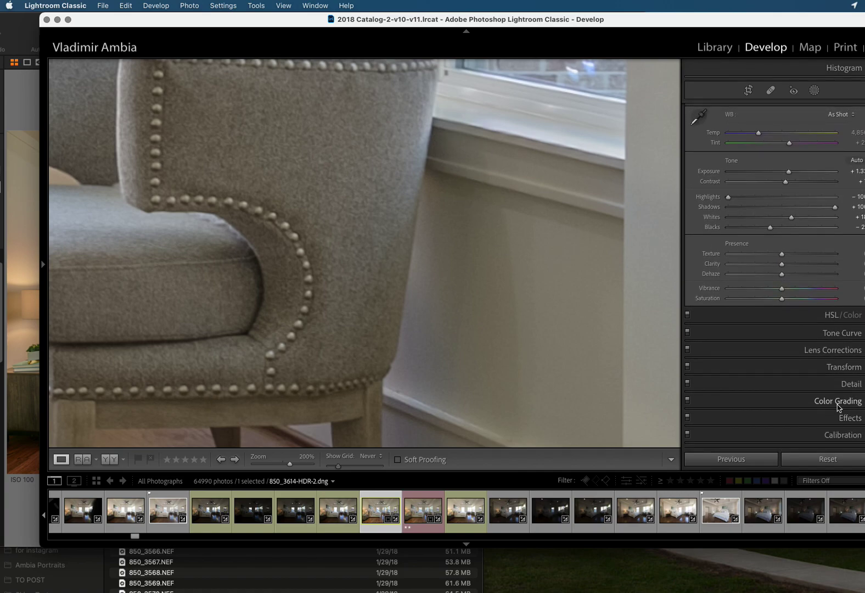
pyautogui.click(850, 382)
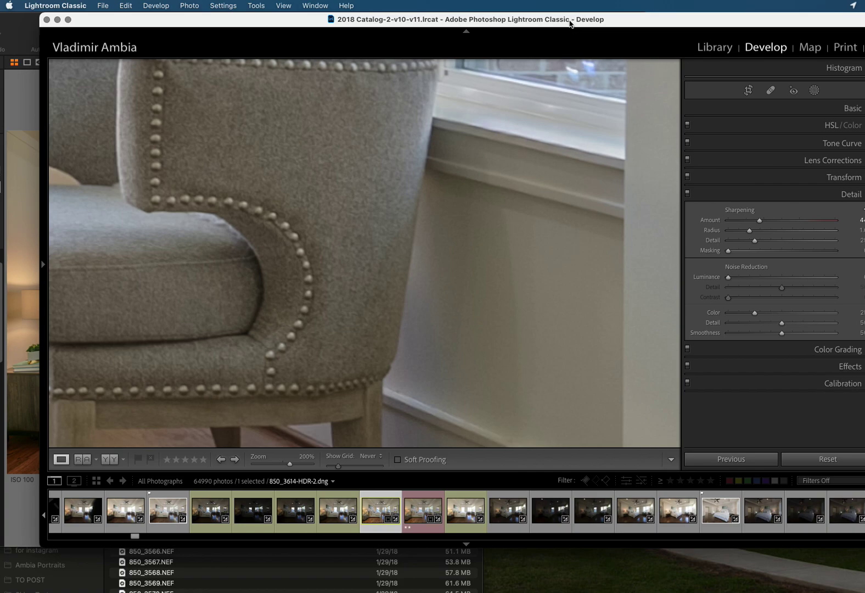
pyautogui.moveTo(569, 24); pyautogui.dragTo(864, 17)
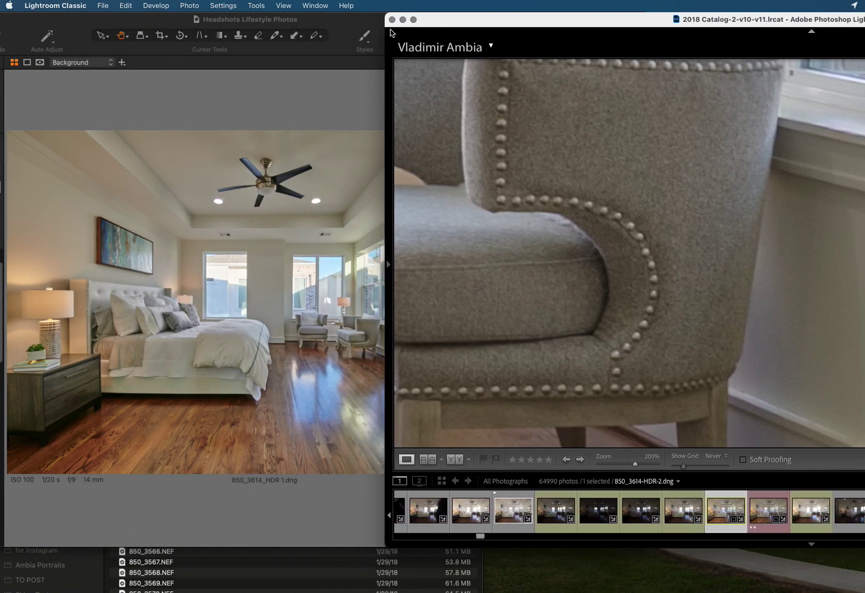
pyautogui.click(368, 21)
# - Magnify Capture One's image to 100% on the armchair and shift its window right
pyautogui.click(385, 339)
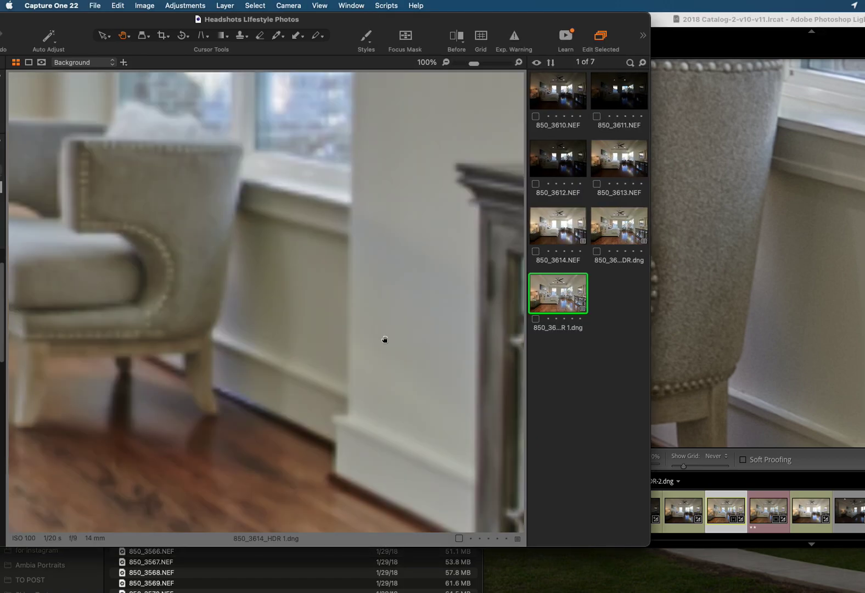
pyautogui.moveTo(391, 25); pyautogui.dragTo(422, 11)
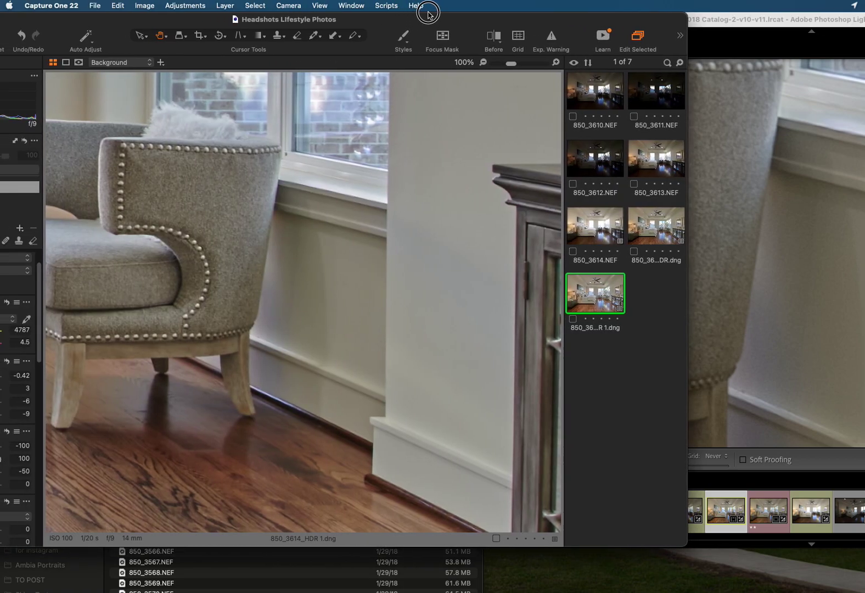
pyautogui.moveTo(284, 257); pyautogui.dragTo(338, 300)
pyautogui.moveTo(397, 19); pyautogui.dragTo(510, 16)
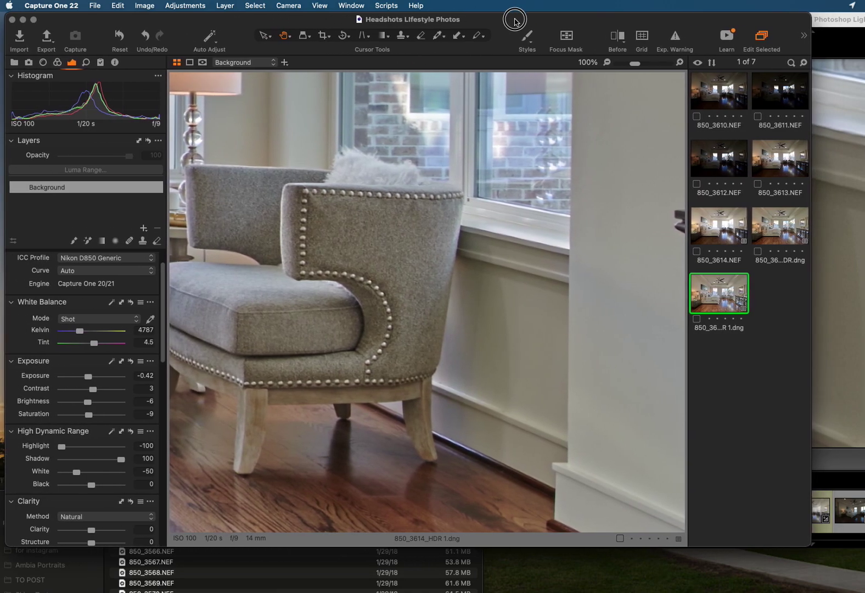
# - Set Capture One's noise reduction Luminance, Details and Color all to 0
pyautogui.scroll(-15, 80, 439)
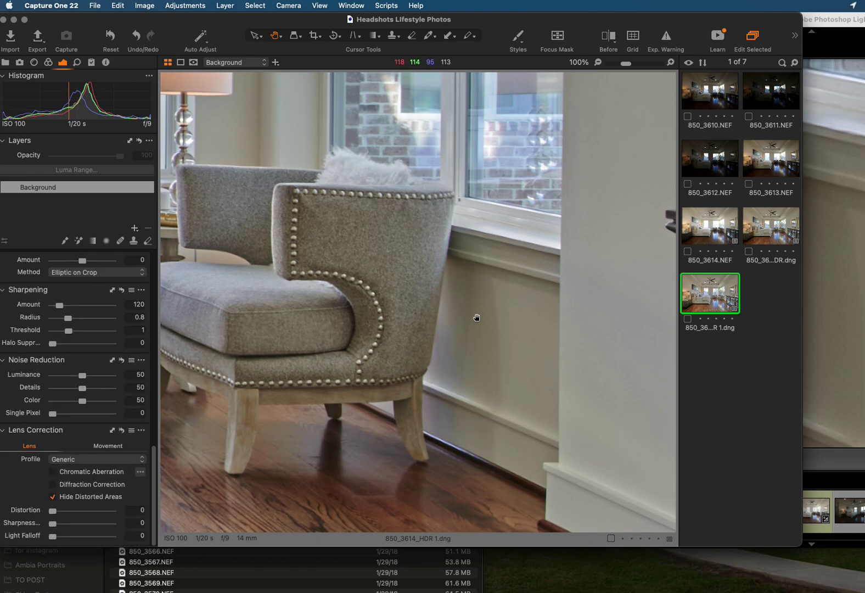
pyautogui.moveTo(82, 375); pyautogui.dragTo(48, 380)
pyautogui.click(54, 387)
pyautogui.click(54, 400)
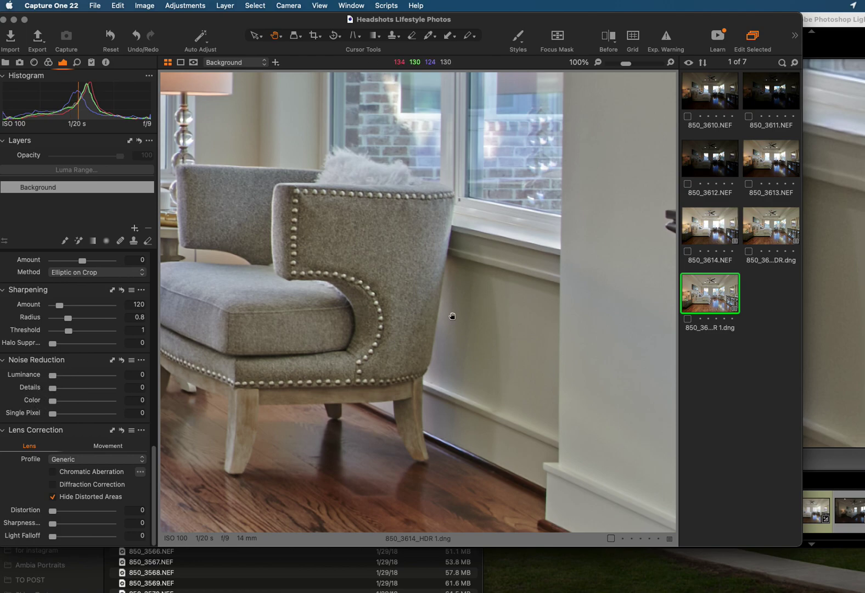
# - Zoom Capture One to 200% on the chair edge and compare it with Lightroom's chair close-up
pyautogui.press('super+equal')
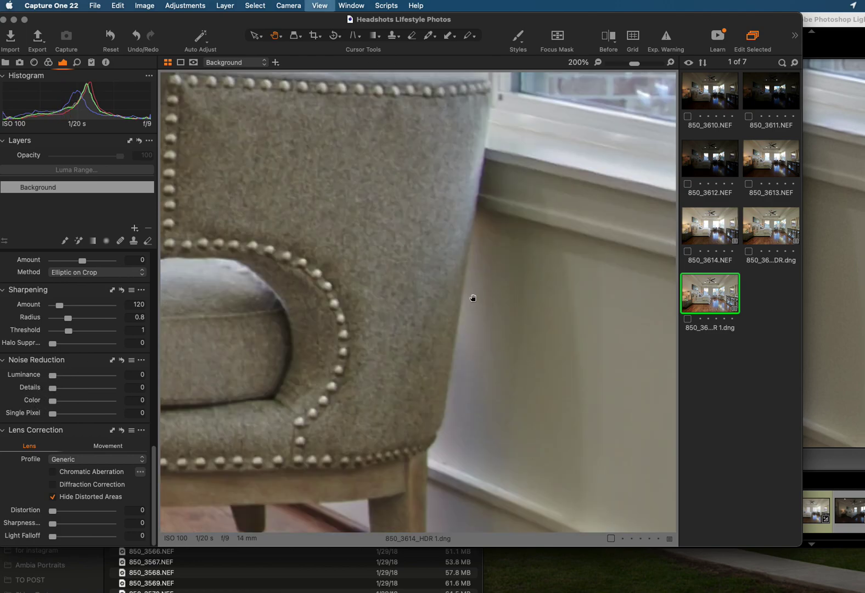
pyautogui.moveTo(473, 297); pyautogui.dragTo(407, 303)
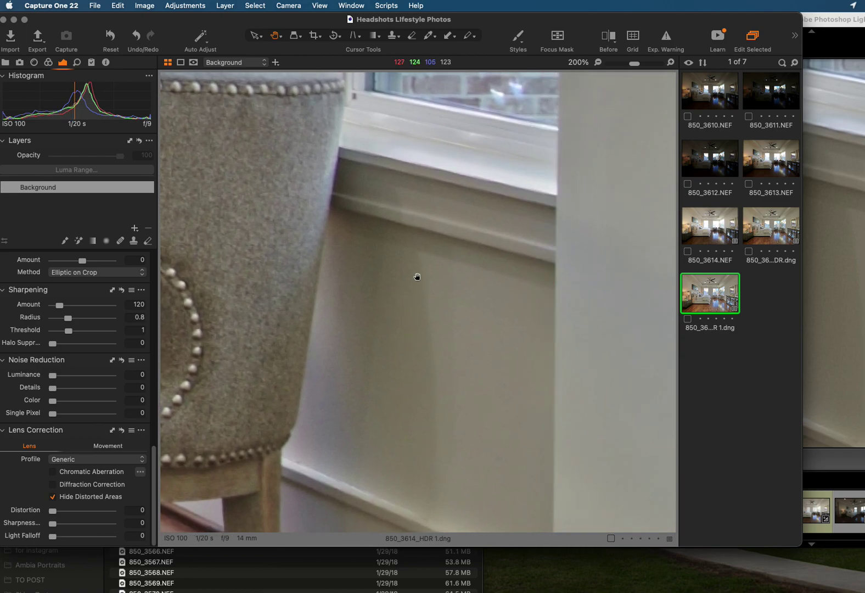
pyautogui.moveTo(334, 287); pyautogui.dragTo(352, 314)
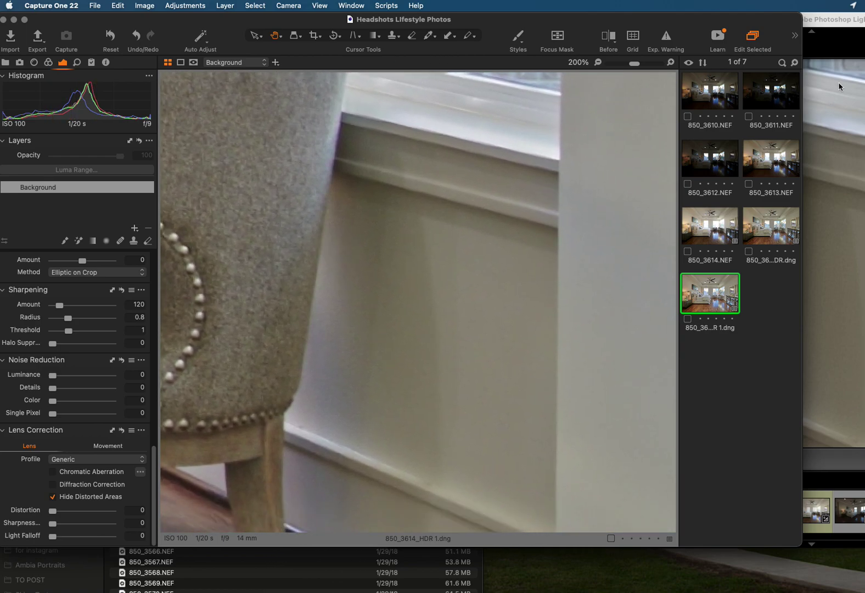
pyautogui.click(827, 25)
pyautogui.moveTo(781, 268); pyautogui.dragTo(747, 264)
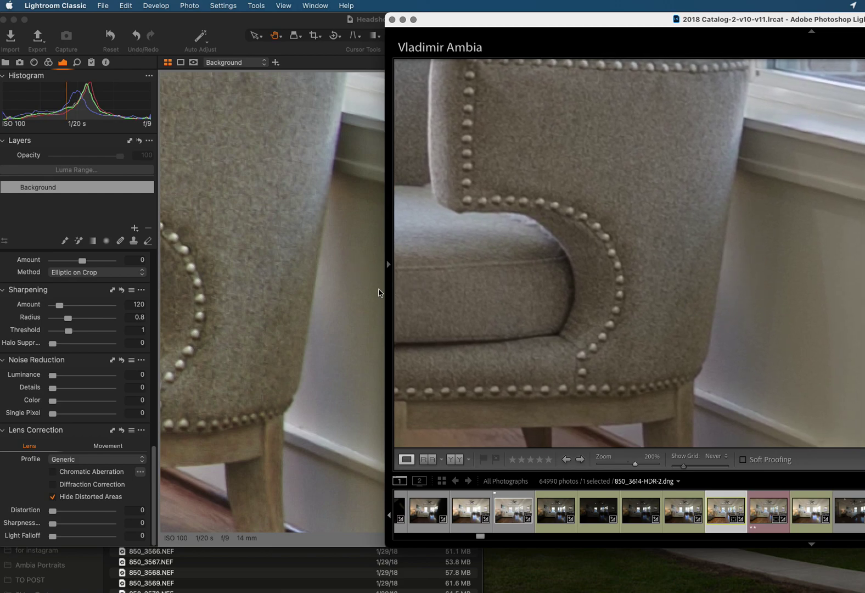
pyautogui.click(686, 248)
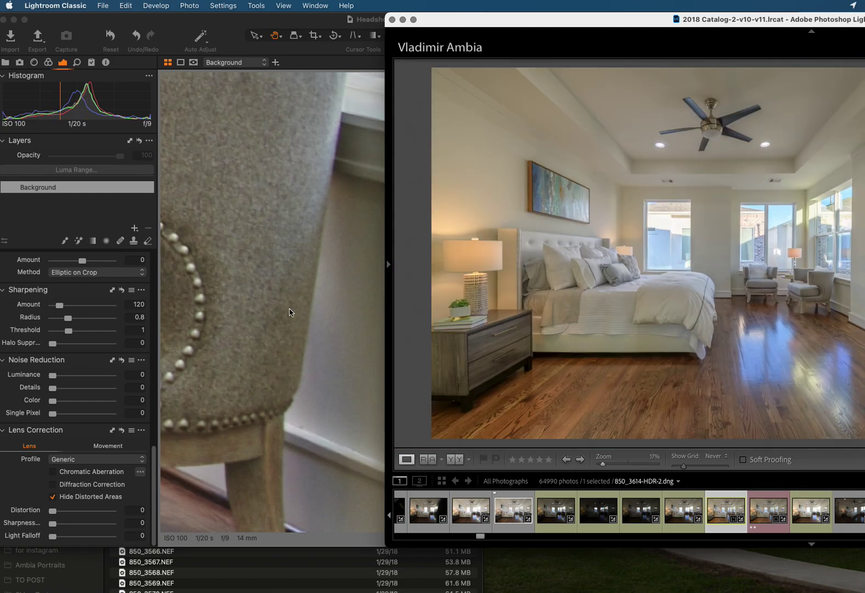
# - Fit the whole bedroom photo in Capture One, shift Lightroom left and expand its Basic panel
pyautogui.click(290, 312)
pyautogui.doubleClick(355, 282)
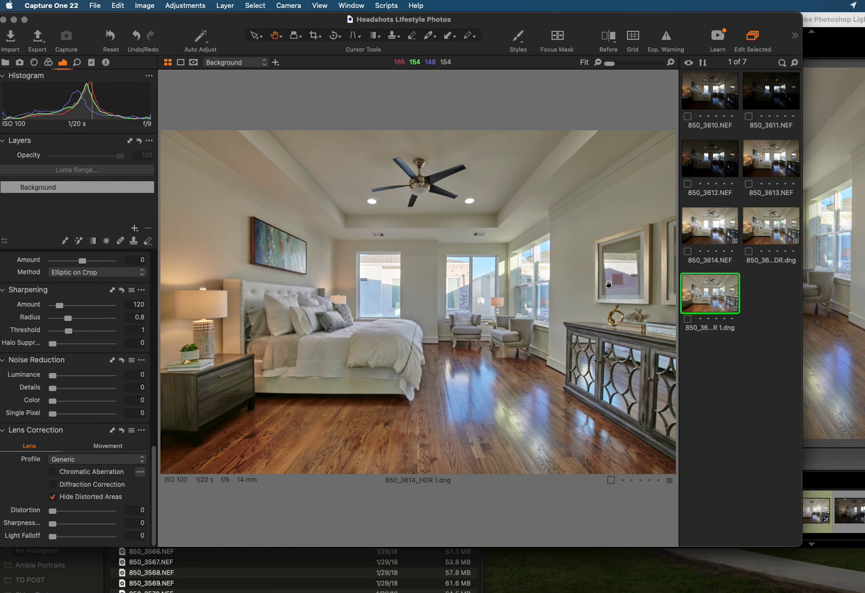
pyautogui.click(822, 47)
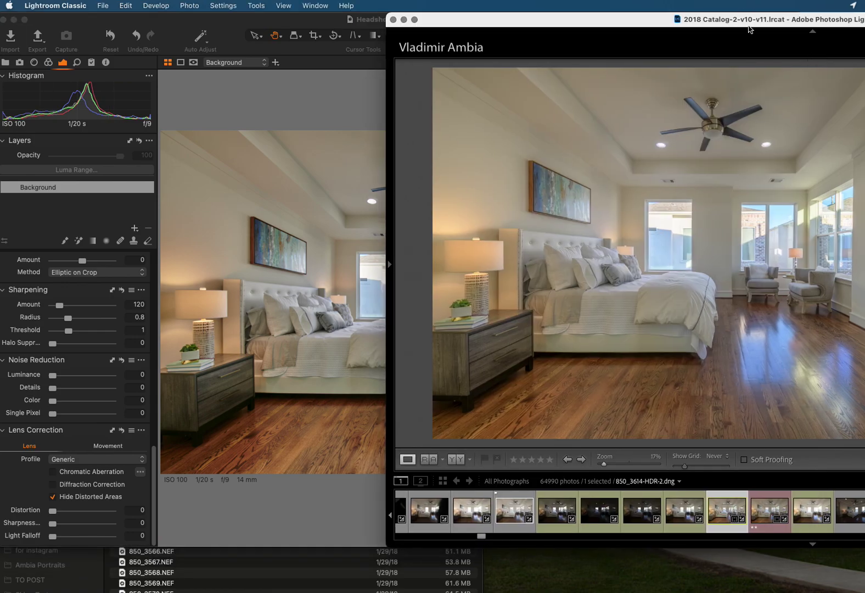
pyautogui.moveTo(750, 26); pyautogui.dragTo(500, 18)
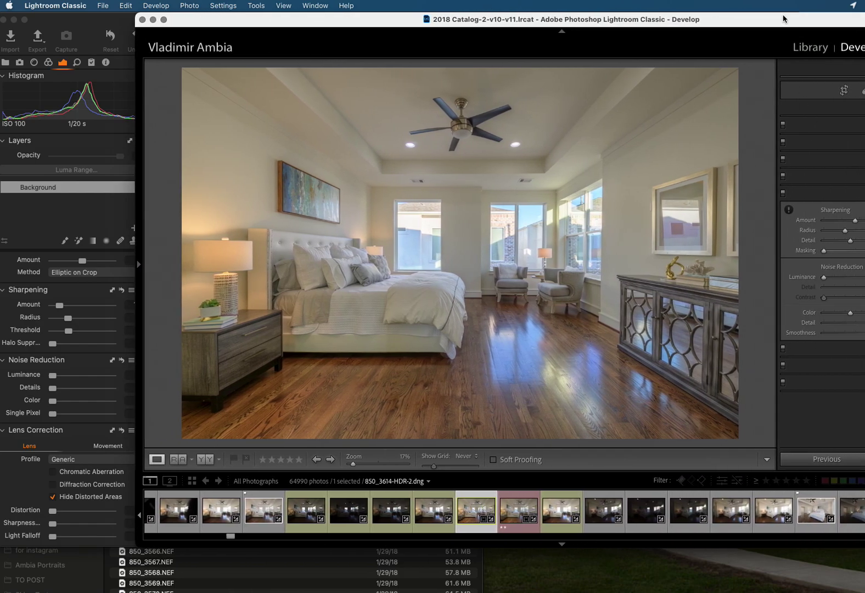
pyautogui.moveTo(783, 18); pyautogui.dragTo(660, 28)
pyautogui.click(826, 117)
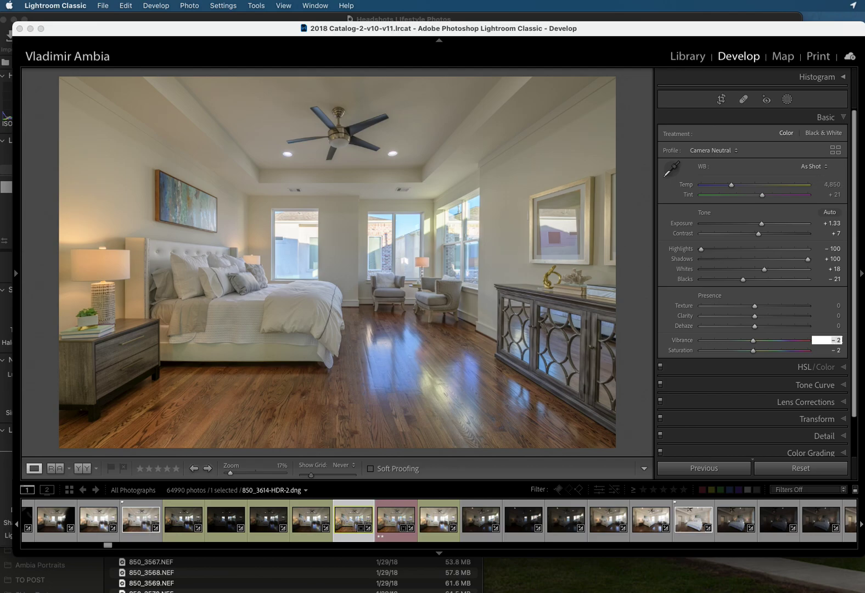
# - Place the Lightroom window beside Capture One, show the F5 module picker, and bring Capture One forward
pyautogui.moveTo(439, 28); pyautogui.dragTo(585, 19)
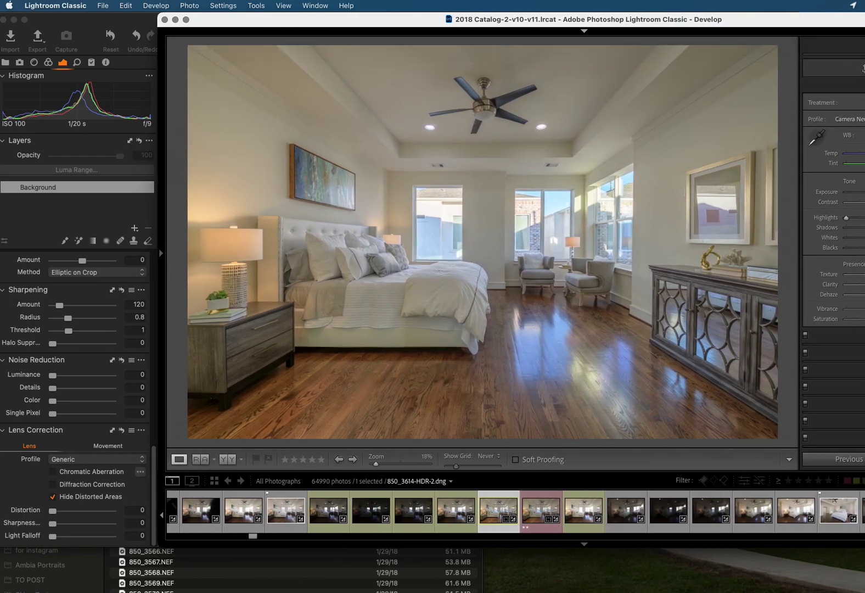
pyautogui.press('F5')
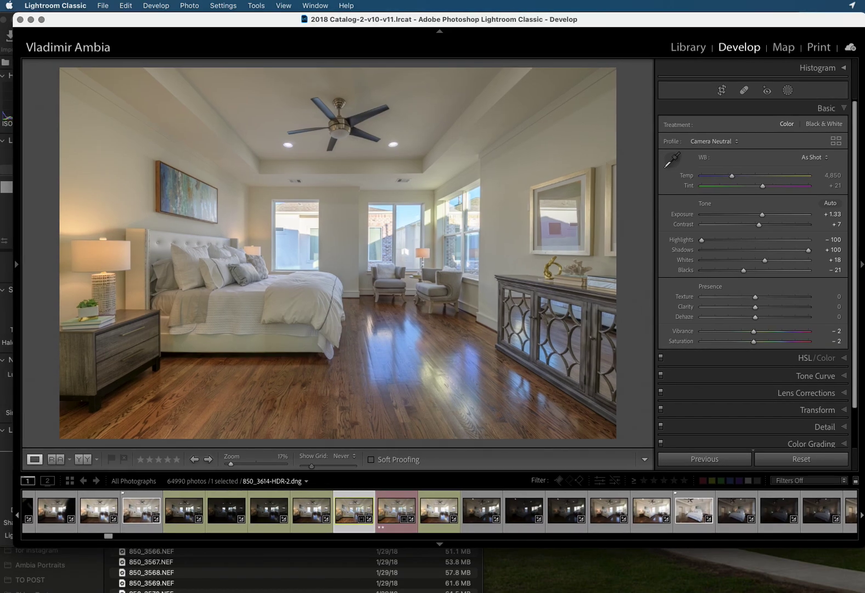
pyautogui.moveTo(164, 19); pyautogui.dragTo(539, 19)
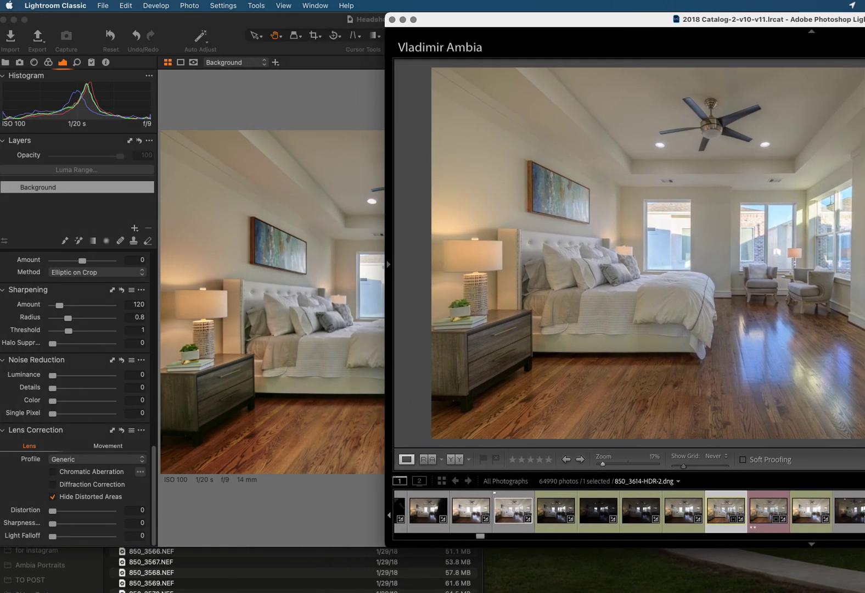
pyautogui.click(233, 20)
# - Lower Capture One's High Dynamic Range Shadow from 100 to 70
pyautogui.moveTo(315, 21); pyautogui.dragTo(331, 21)
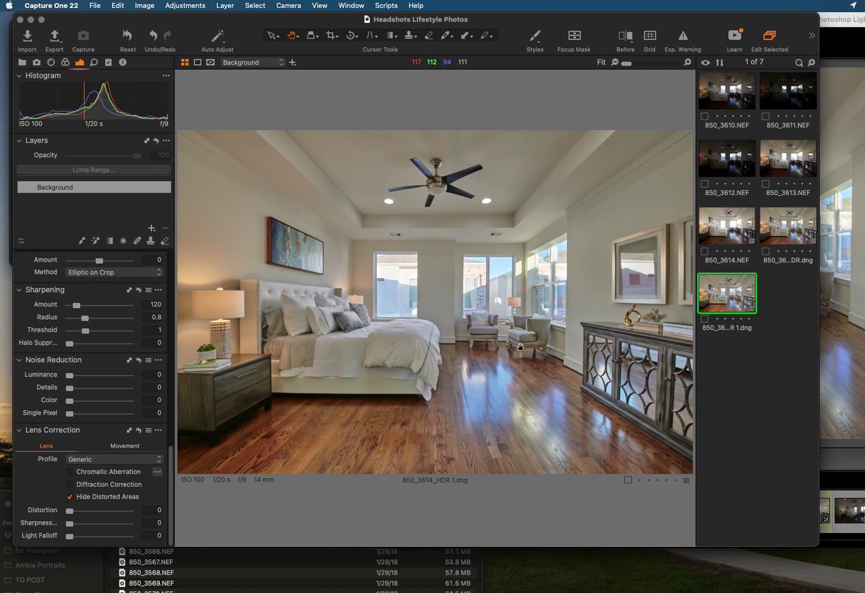
pyautogui.scroll(15, 121, 339)
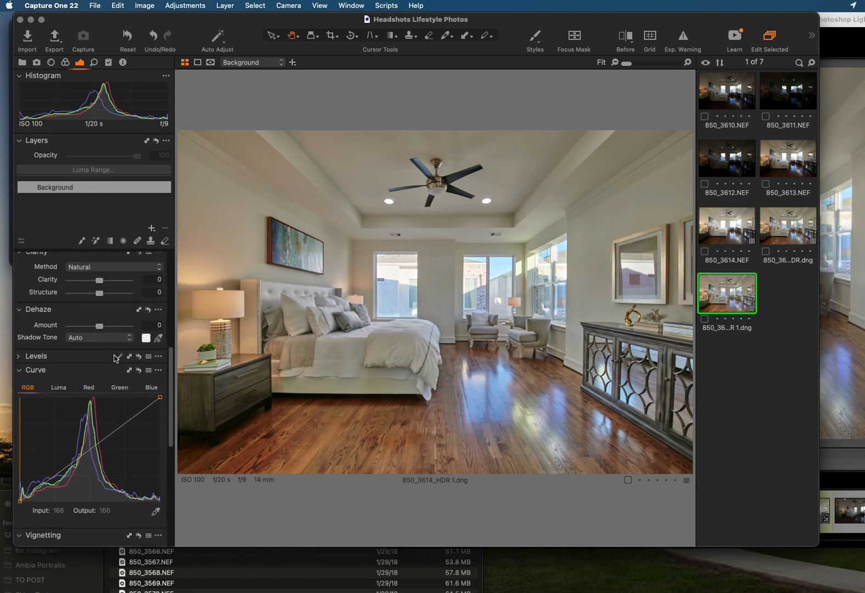
pyautogui.moveTo(129, 437); pyautogui.dragTo(120, 432)
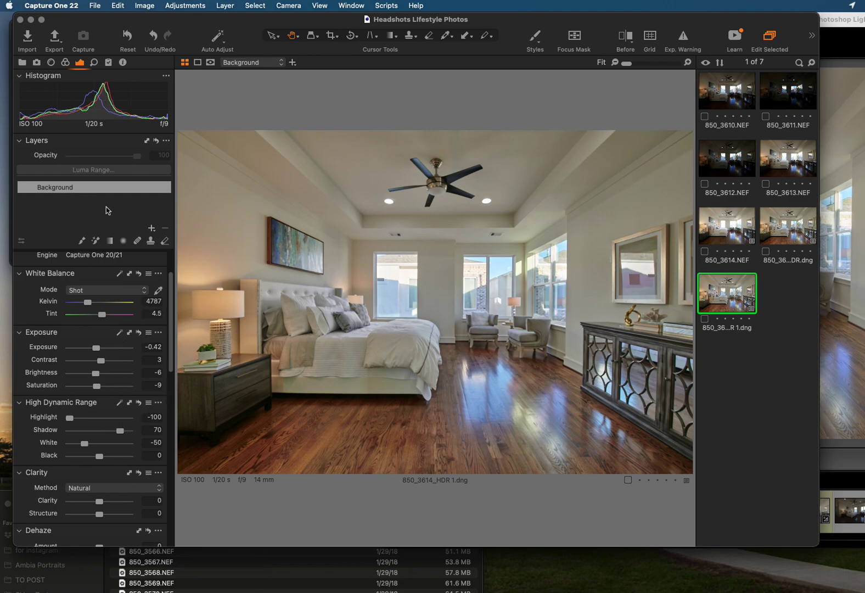
# - Add a new adjustment layer and switch the Color Editor to Advanced
pyautogui.click(151, 228)
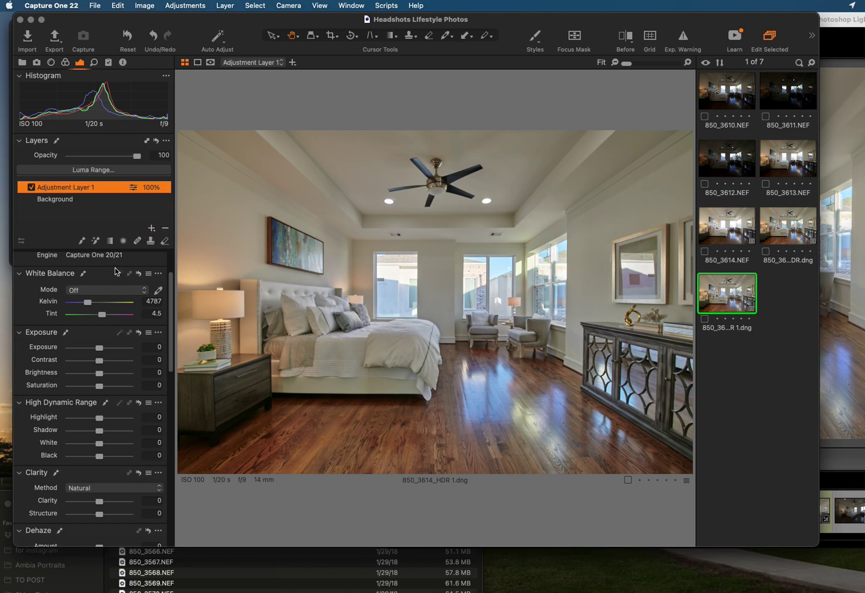
pyautogui.scroll(-10, 116, 271)
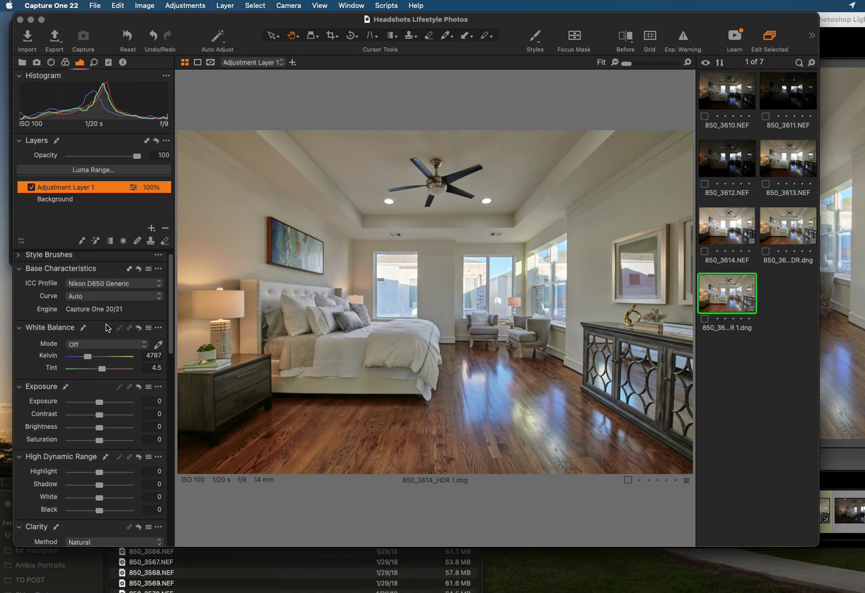
pyautogui.click(65, 62)
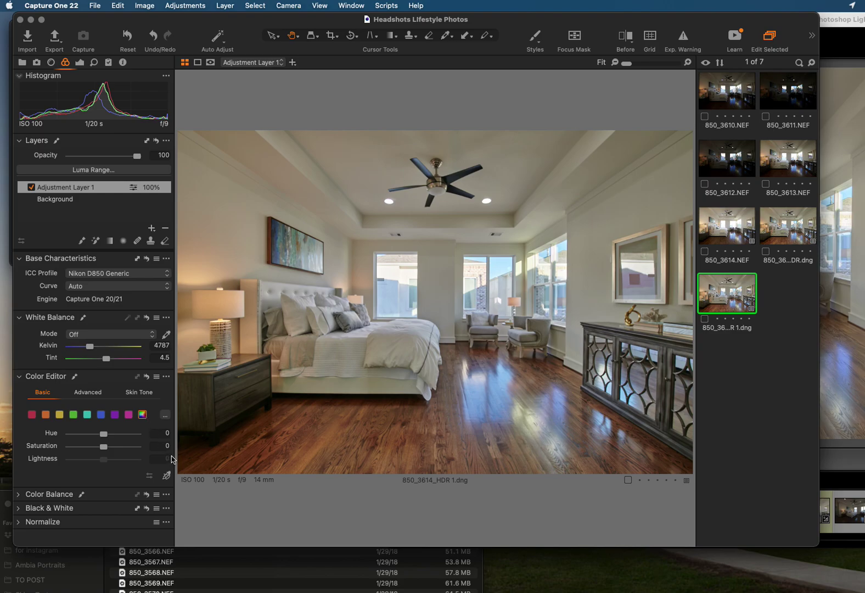
pyautogui.click(89, 392)
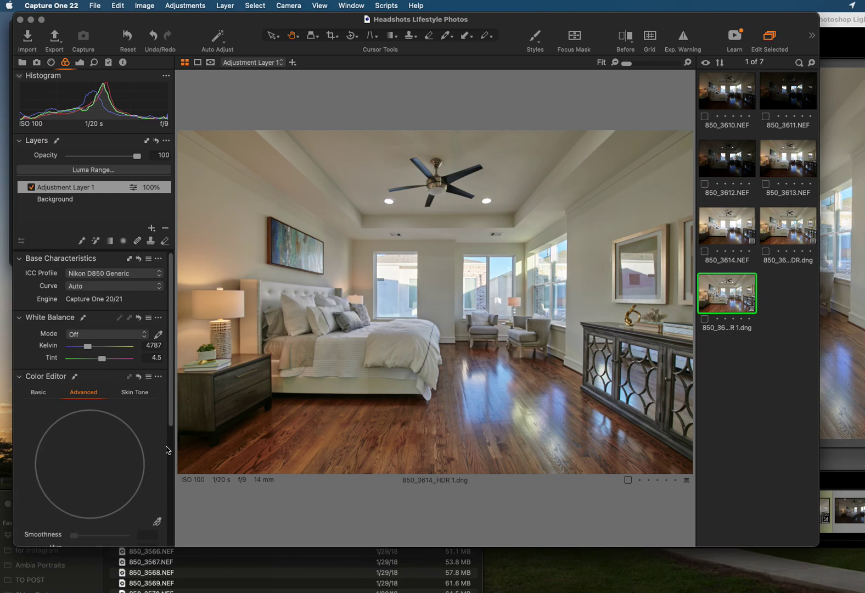
# - Sample the yellowish wall hue, widen its range and cut its saturation to -99.8
pyautogui.click(157, 525)
pyautogui.click(242, 220)
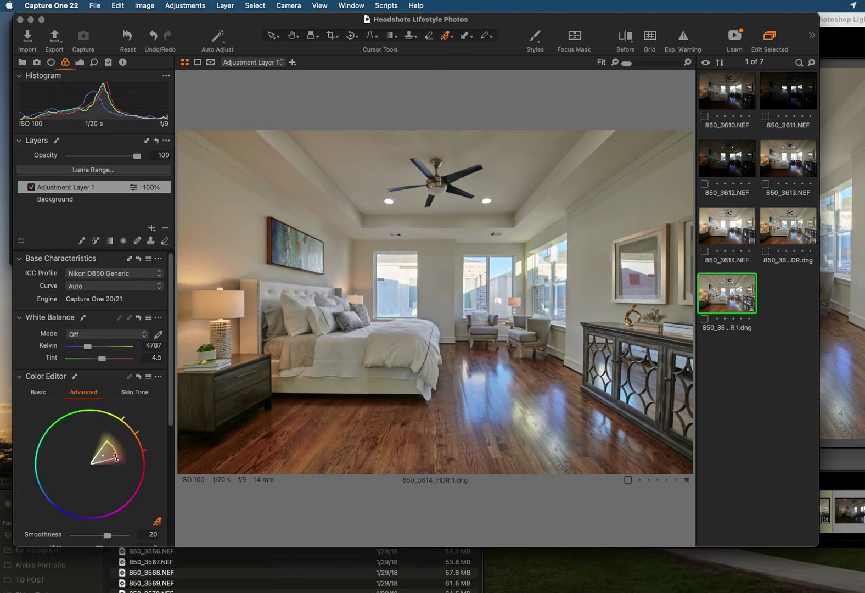
pyautogui.moveTo(116, 457)
pyautogui.mouseDown()
pyautogui.moveTo(129, 444)
pyautogui.moveTo(112, 434)
pyautogui.moveTo(122, 453)
pyautogui.mouseUp()
pyautogui.scroll(-3, 123, 458)
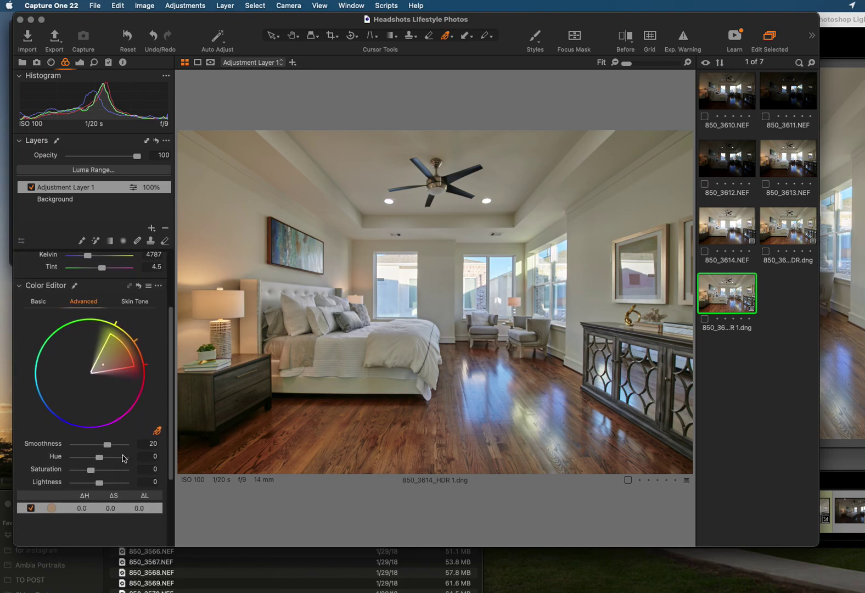
pyautogui.moveTo(91, 463); pyautogui.dragTo(73, 465)
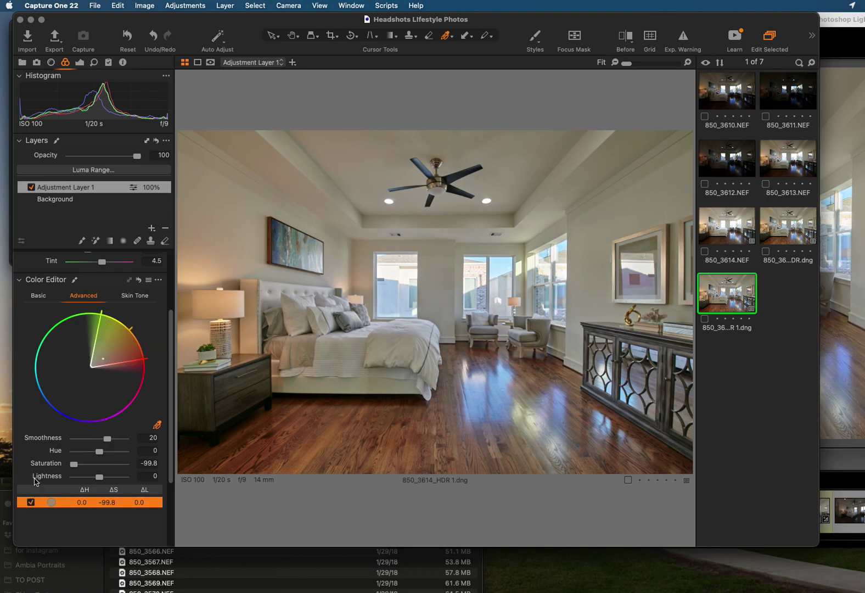
pyautogui.rightClick(103, 188)
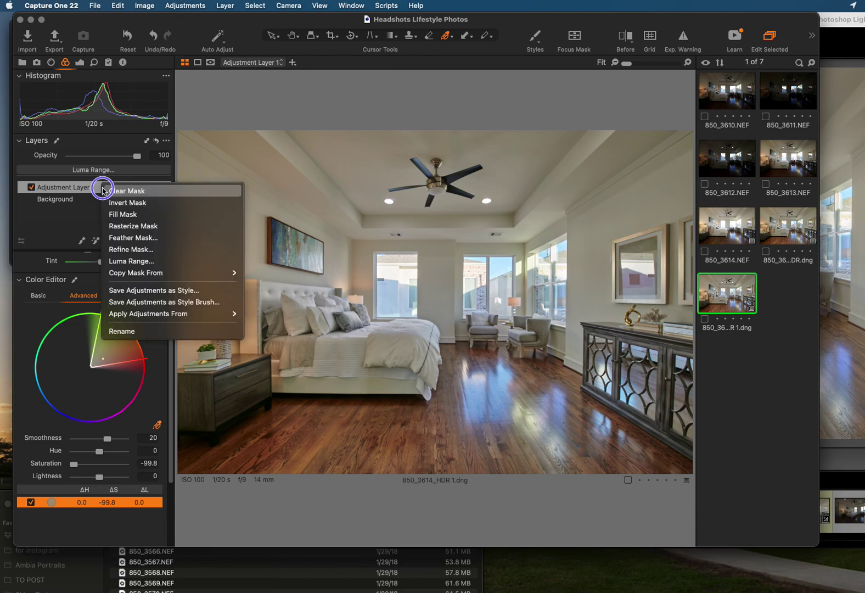
# - Fill the layer mask over the whole photo, ease saturation to -31.7 and widen the yellow-orange range
pyautogui.click(128, 212)
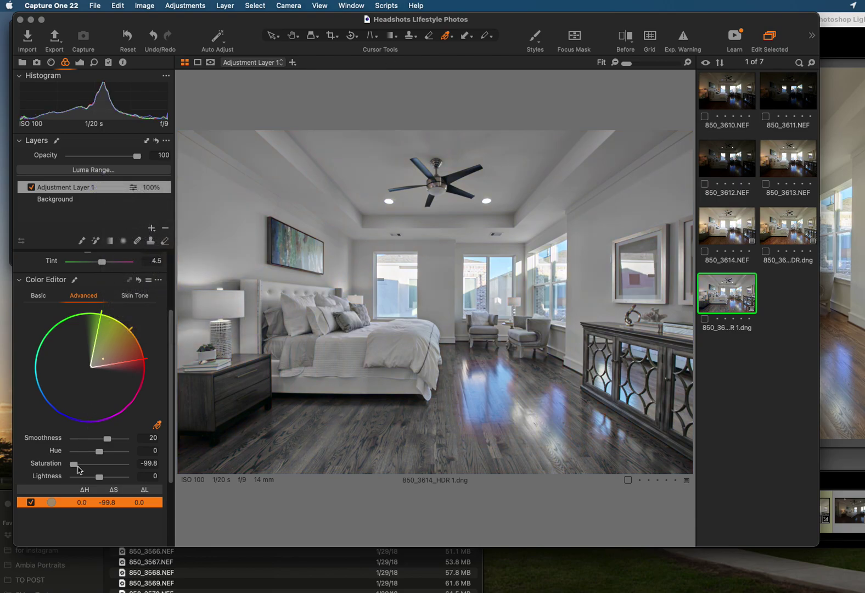
pyautogui.moveTo(78, 465)
pyautogui.mouseDown()
pyautogui.moveTo(94, 465)
pyautogui.moveTo(85, 465)
pyautogui.mouseUp()
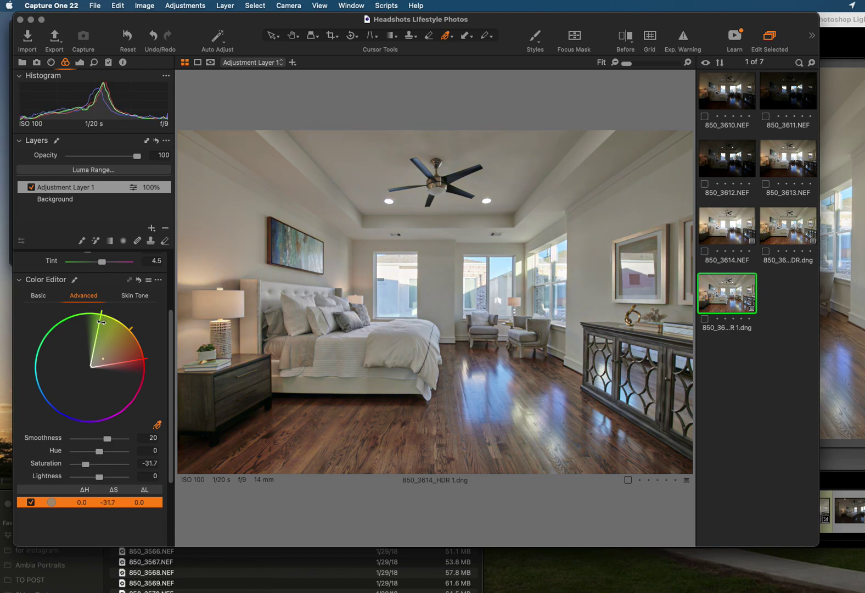
pyautogui.moveTo(101, 321); pyautogui.dragTo(112, 324)
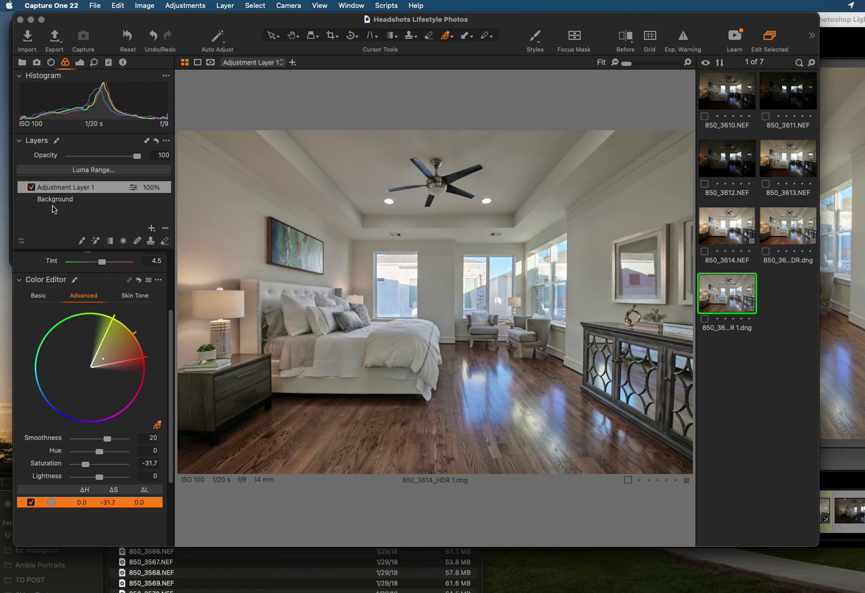
# - Toggle Adjustment Layer 1 on and off repeatedly to compare, then bring Lightroom Classic forward
pyautogui.click(31, 188)
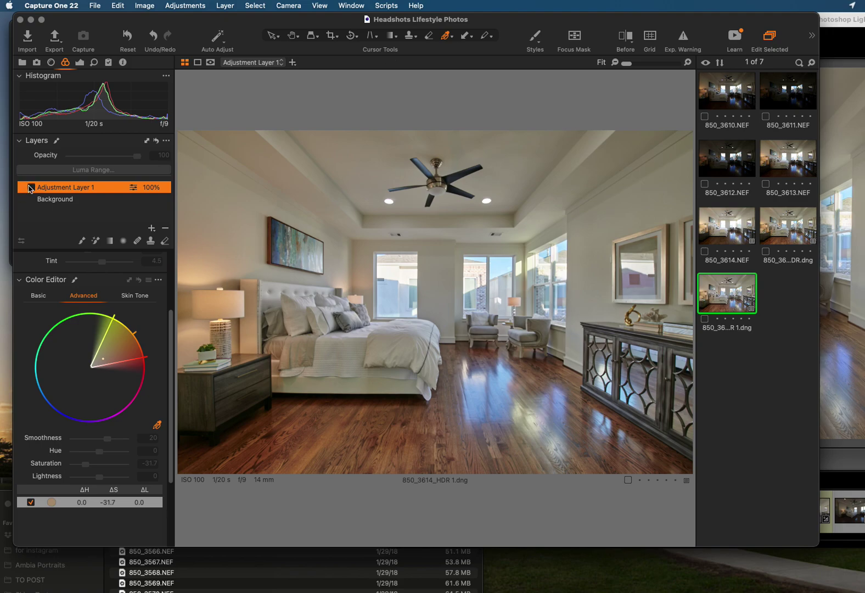
pyautogui.click(31, 188)
pyautogui.click(33, 187)
pyautogui.click(33, 188)
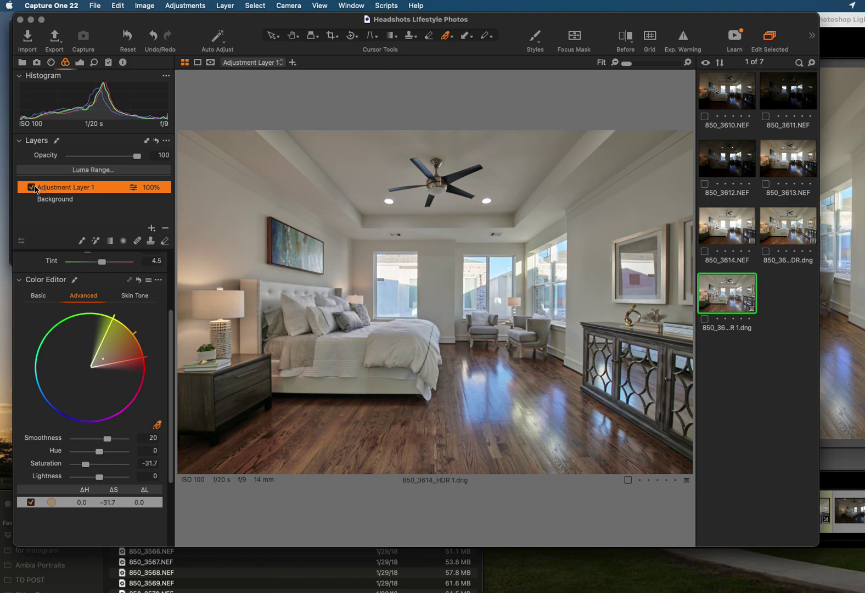
pyautogui.click(34, 188)
pyautogui.click(32, 188)
pyautogui.click(31, 187)
pyautogui.click(31, 189)
pyautogui.click(31, 189)
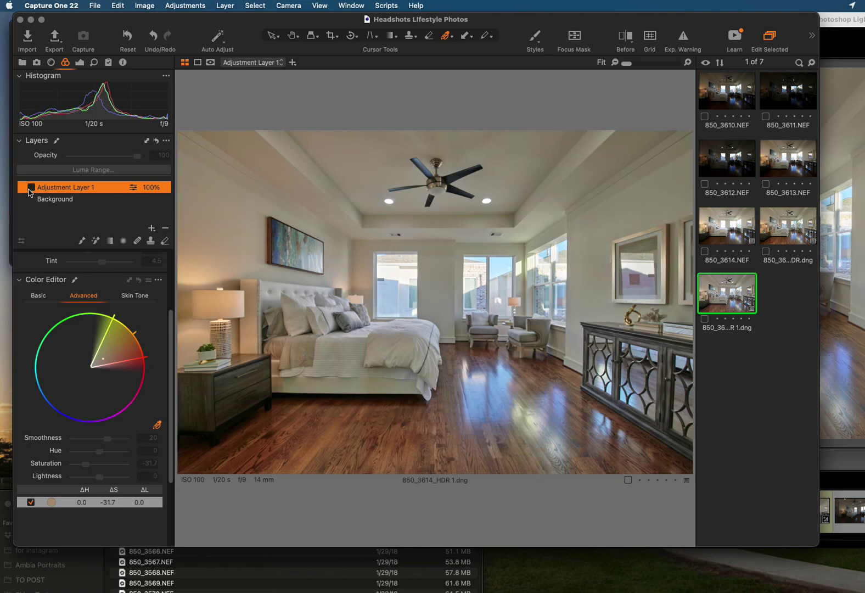
pyautogui.click(31, 189)
pyautogui.click(29, 189)
pyautogui.click(29, 189)
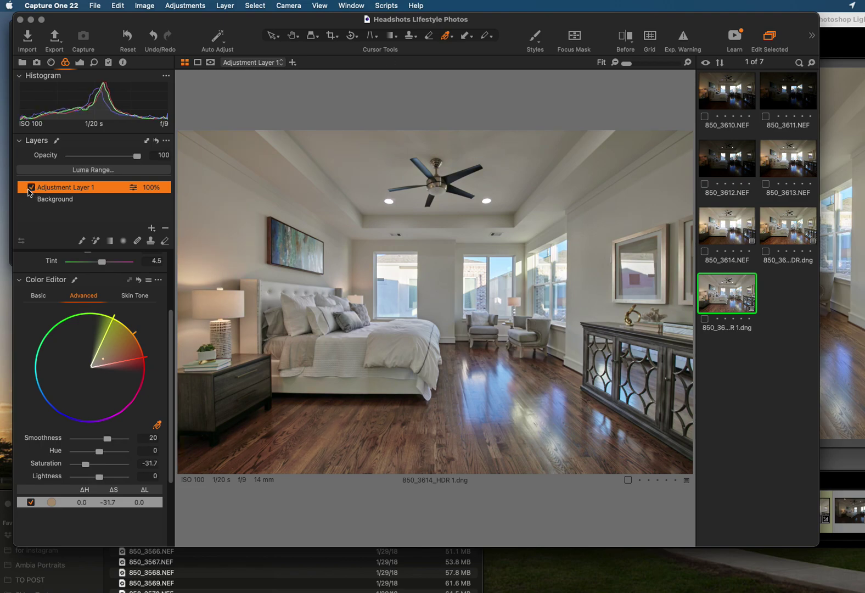
pyautogui.click(30, 189)
pyautogui.click(32, 189)
pyautogui.doubleClick(831, 22)
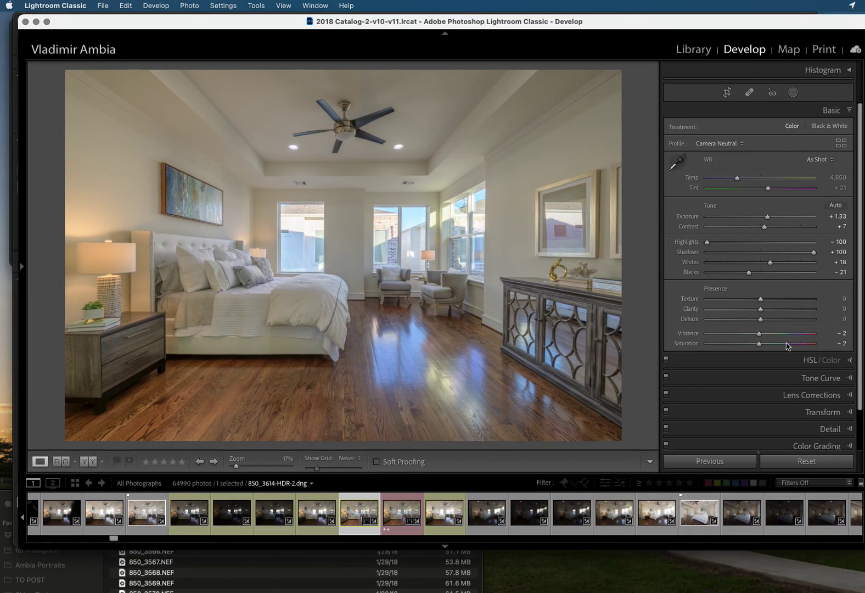
# - Lower Lightroom's HSL saturation on the wall colours to Red −13, Orange −19 and Yellow −25
pyautogui.click(811, 360)
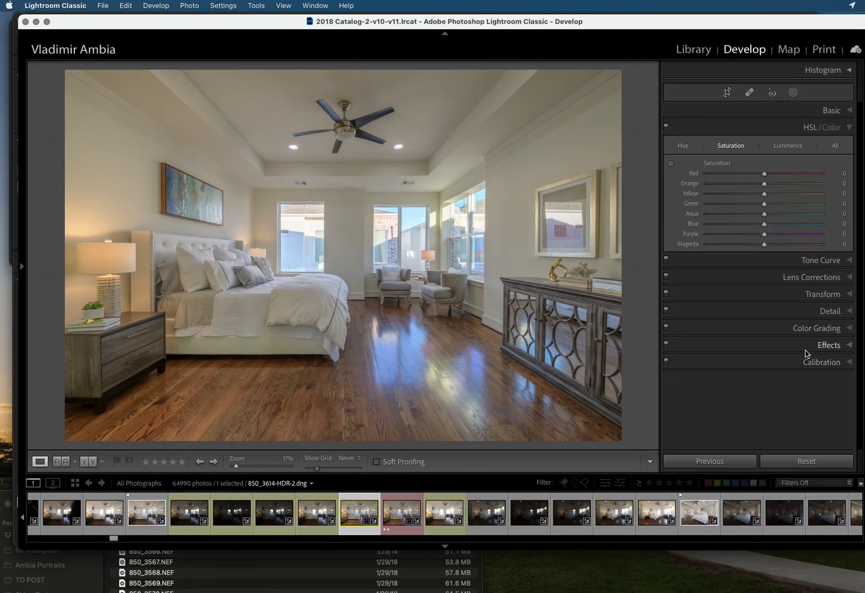
pyautogui.click(671, 163)
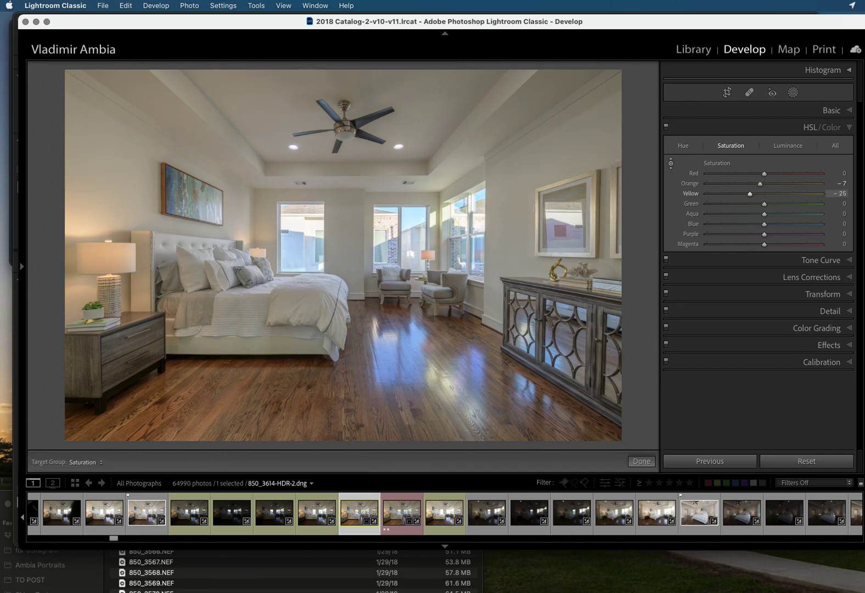
pyautogui.moveTo(235, 201); pyautogui.dragTo(235, 203)
pyautogui.moveTo(761, 184)
pyautogui.mouseDown()
pyautogui.moveTo(750, 194)
pyautogui.moveTo(757, 173)
pyautogui.mouseUp()
pyautogui.moveTo(467, 16); pyautogui.dragTo(836, 14)
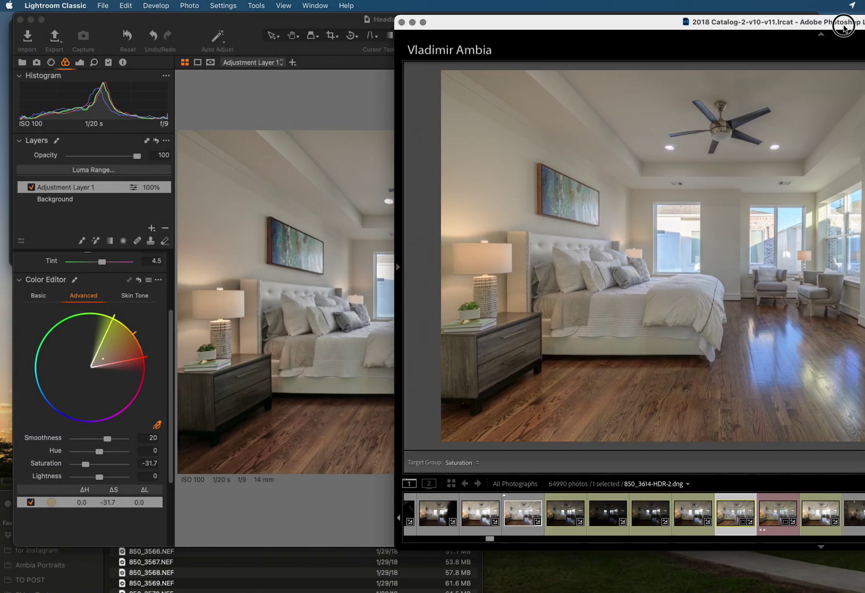
# - Move the Lightroom window over and away from Capture One to compare both edits, ending on Capture One
pyautogui.moveTo(729, 21); pyautogui.dragTo(452, 21)
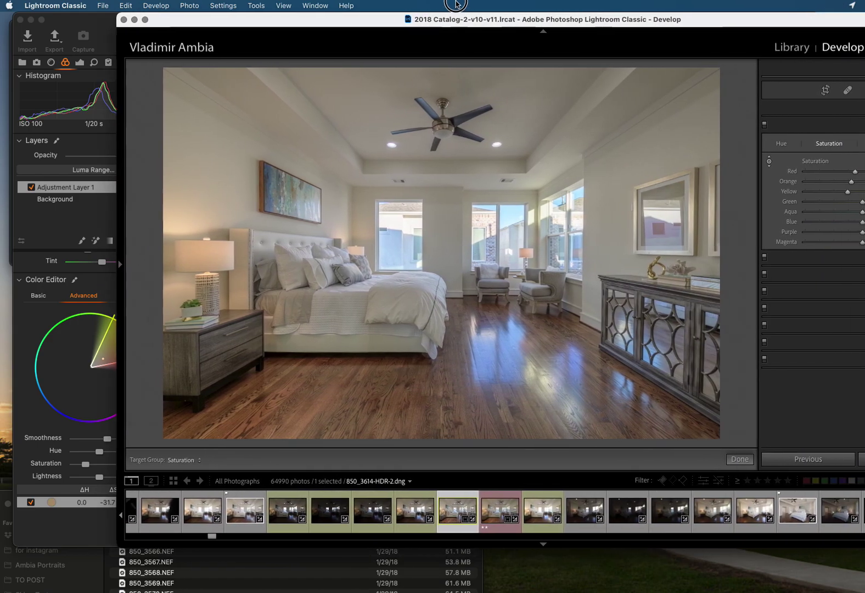
pyautogui.moveTo(848, 175); pyautogui.dragTo(845, 182)
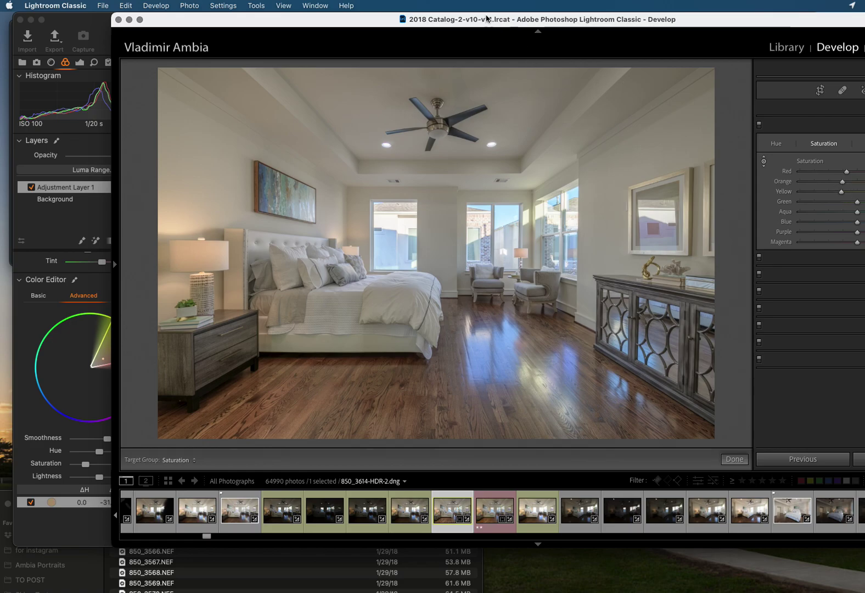
pyautogui.moveTo(478, 17); pyautogui.dragTo(731, 132)
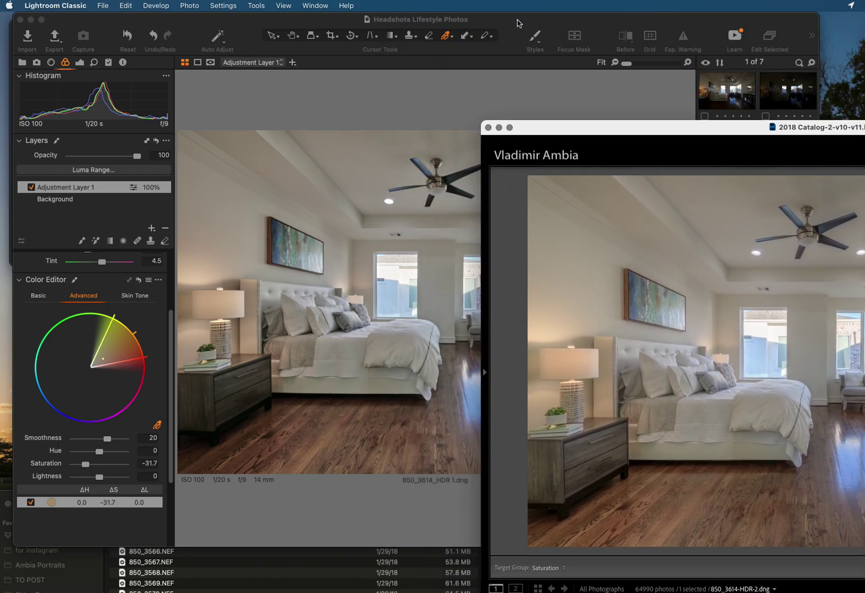
pyautogui.click(482, 367)
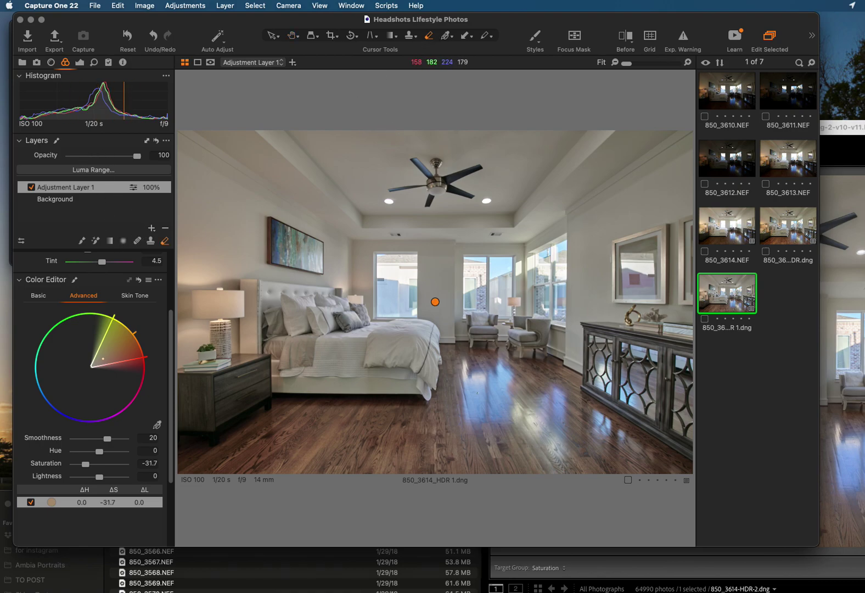
# - Raise clarity slightly with the Q speed-edit key and check the layer's mask overlay
pyautogui.press('q')
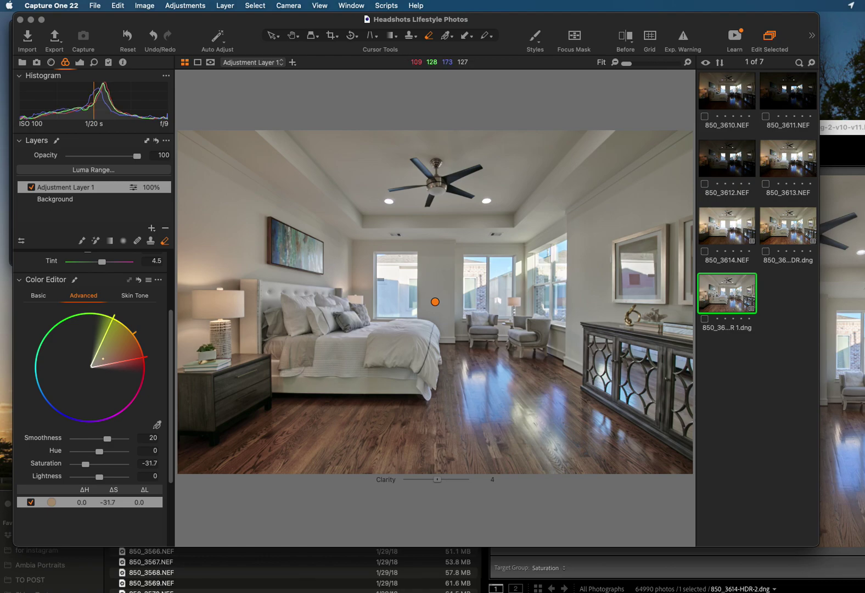
pyautogui.scroll(2, 435, 302)
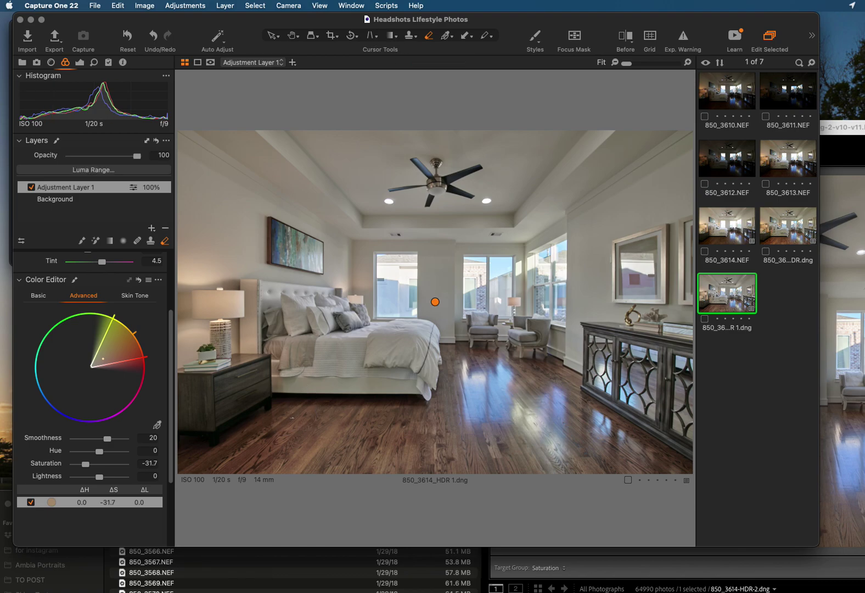
pyautogui.press('m')
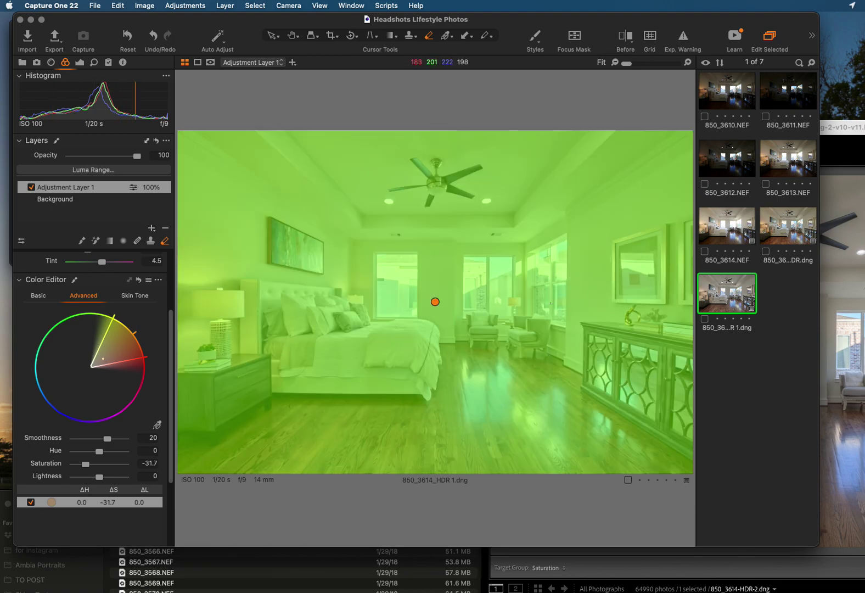
pyautogui.press('m')
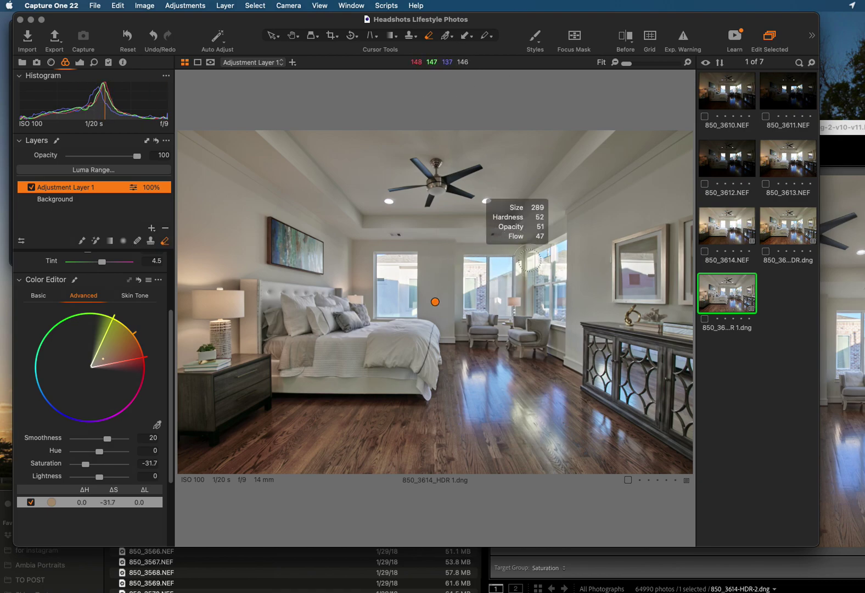
# - Erase Adjustment Layer 1's mask from the wood floor and toggle the layer to compare
pyautogui.click(472, 392)
pyautogui.moveTo(472, 392)
pyautogui.mouseDown()
pyautogui.moveTo(465, 415)
pyautogui.moveTo(388, 447)
pyautogui.moveTo(405, 433)
pyautogui.moveTo(284, 453)
pyautogui.moveTo(300, 425)
pyautogui.moveTo(399, 422)
pyautogui.mouseUp()
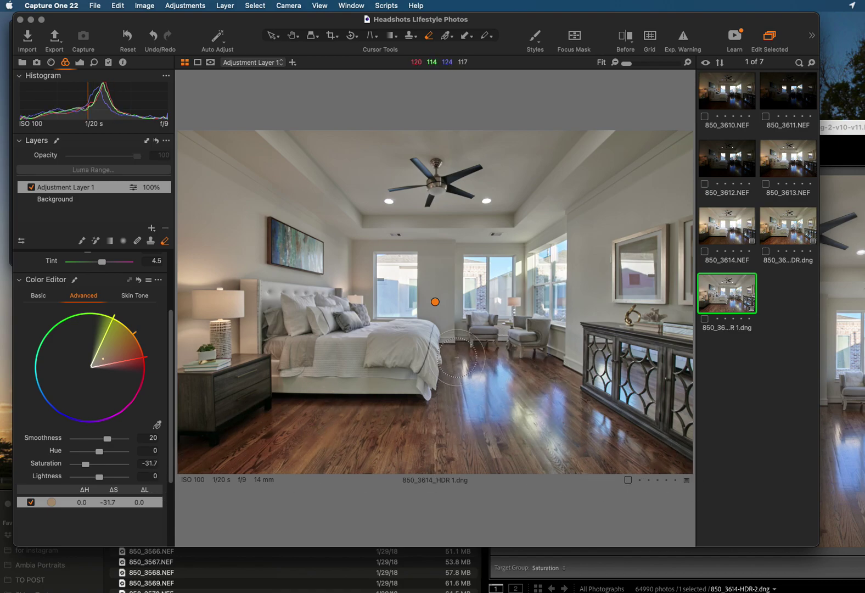
pyautogui.moveTo(457, 356)
pyautogui.mouseDown()
pyautogui.moveTo(488, 440)
pyautogui.moveTo(542, 374)
pyautogui.moveTo(575, 391)
pyautogui.moveTo(507, 441)
pyautogui.moveTo(266, 433)
pyautogui.moveTo(428, 440)
pyautogui.moveTo(468, 387)
pyautogui.mouseUp()
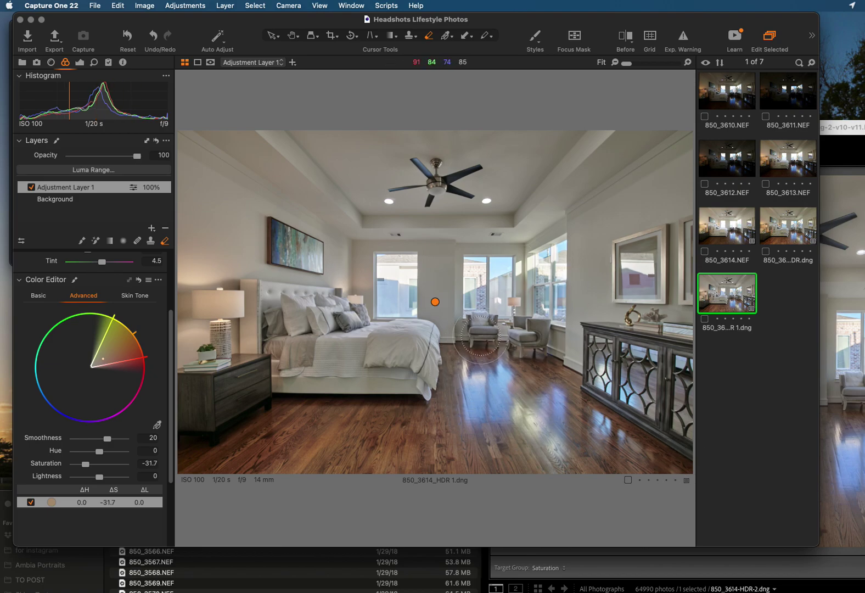
pyautogui.click(31, 187)
pyautogui.click(32, 187)
pyautogui.click(31, 187)
pyautogui.click(31, 187)
# - Refine the mask over the lower-left floor and near the cabinet, then hide the green overlay
pyautogui.press('m')
pyautogui.moveTo(316, 433)
pyautogui.mouseDown()
pyautogui.moveTo(276, 415)
pyautogui.moveTo(245, 428)
pyautogui.moveTo(279, 438)
pyautogui.moveTo(332, 409)
pyautogui.moveTo(345, 412)
pyautogui.moveTo(360, 439)
pyautogui.mouseUp()
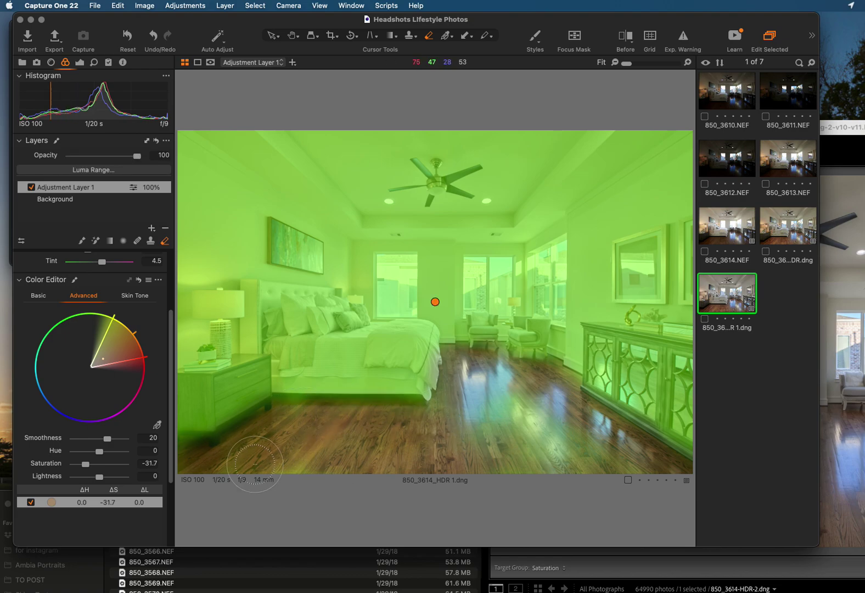
pyautogui.moveTo(522, 409)
pyautogui.mouseDown()
pyautogui.moveTo(545, 408)
pyautogui.moveTo(500, 457)
pyautogui.moveTo(559, 448)
pyautogui.moveTo(577, 398)
pyautogui.mouseUp()
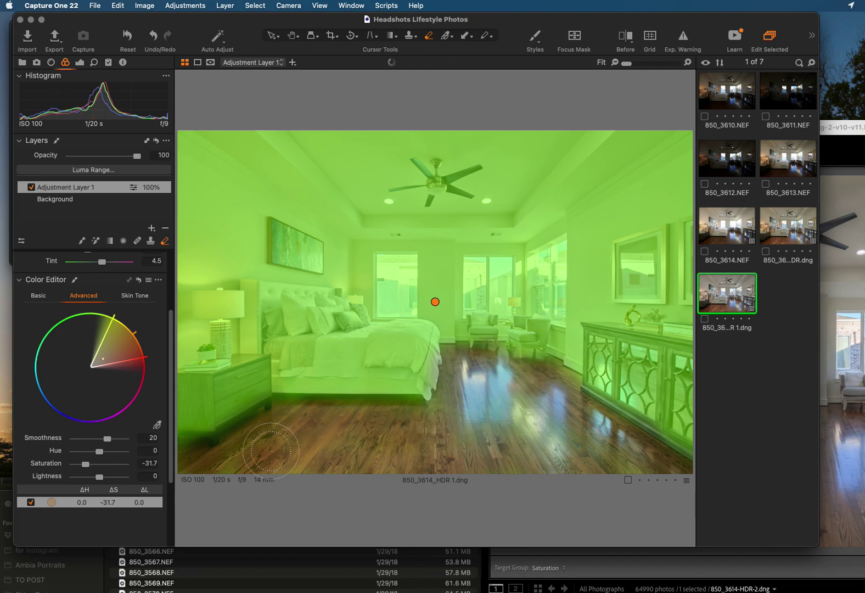
pyautogui.click(189, 453)
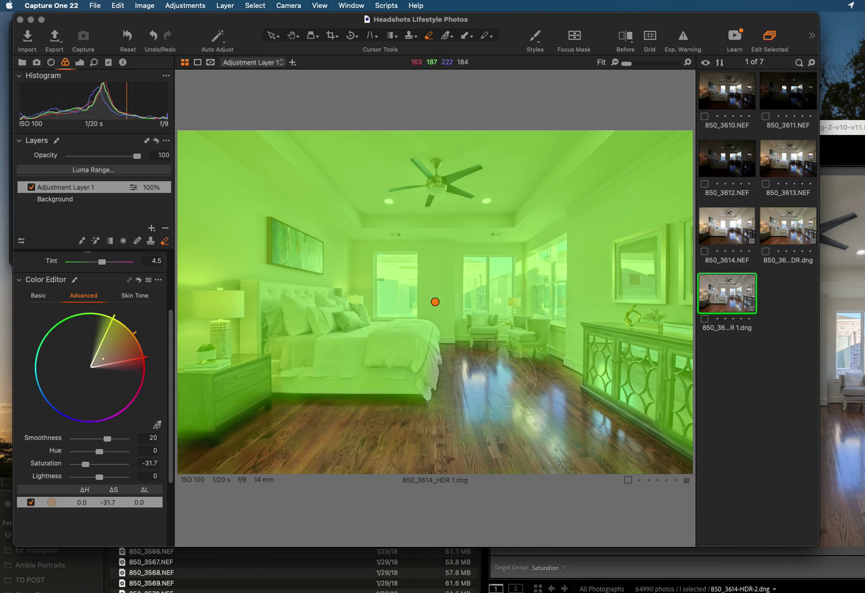
pyautogui.press('m')
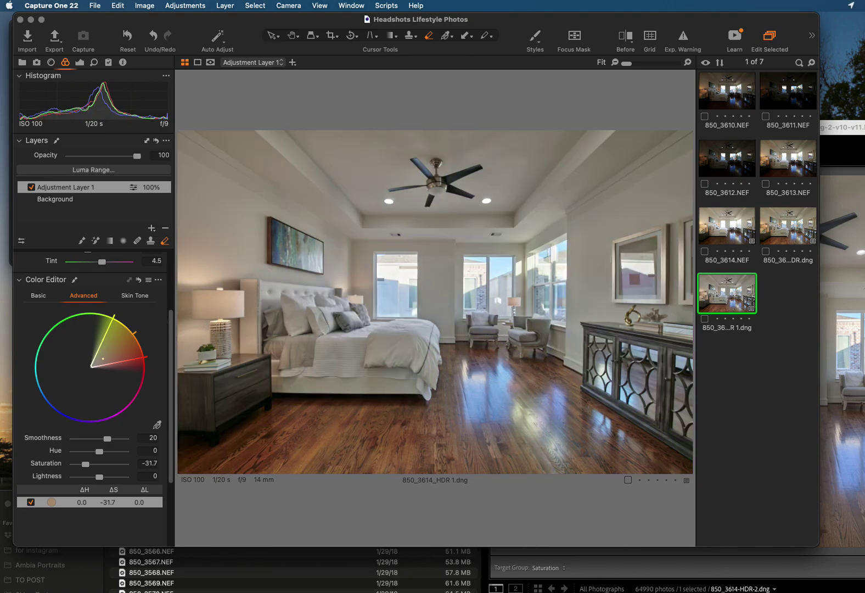
# - Switch Adjustment Layer 1 off and on to compare the desaturation, leaving it enabled
pyautogui.click(29, 188)
pyautogui.click(28, 190)
pyautogui.click(30, 190)
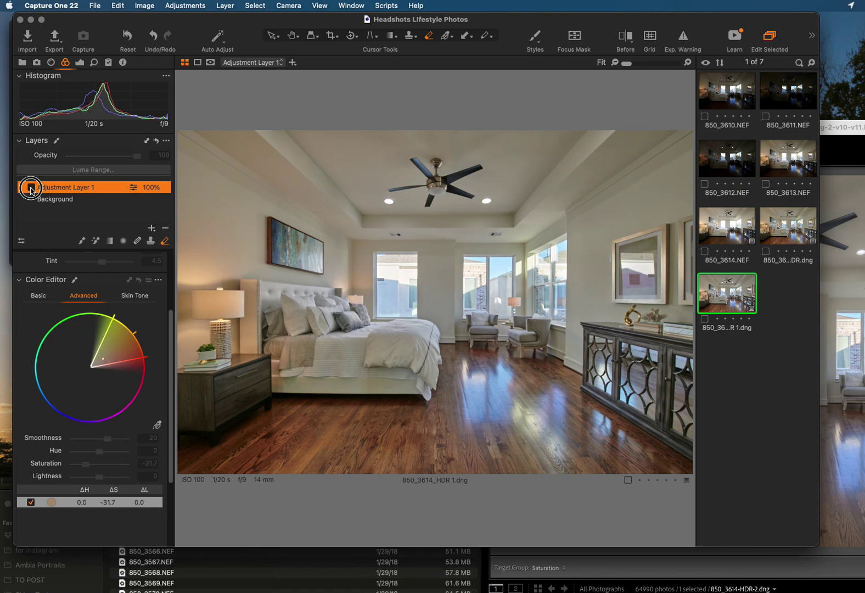
pyautogui.click(31, 191)
pyautogui.click(29, 190)
pyautogui.click(29, 190)
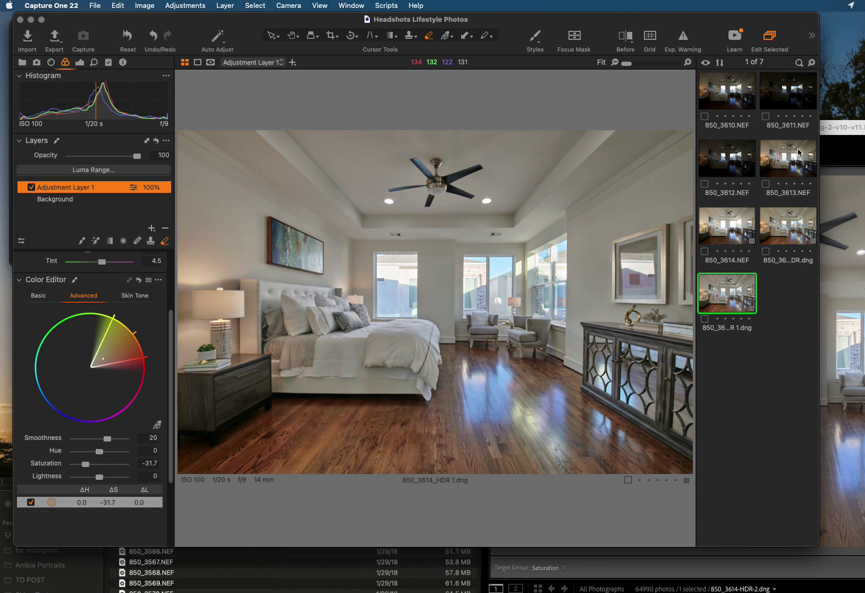
# - Bring the Lightroom Classic window to the front and move it to the top-left
pyautogui.click(840, 129)
pyautogui.moveTo(839, 130); pyautogui.dragTo(406, 22)
pyautogui.moveTo(464, 20); pyautogui.dragTo(431, 19)
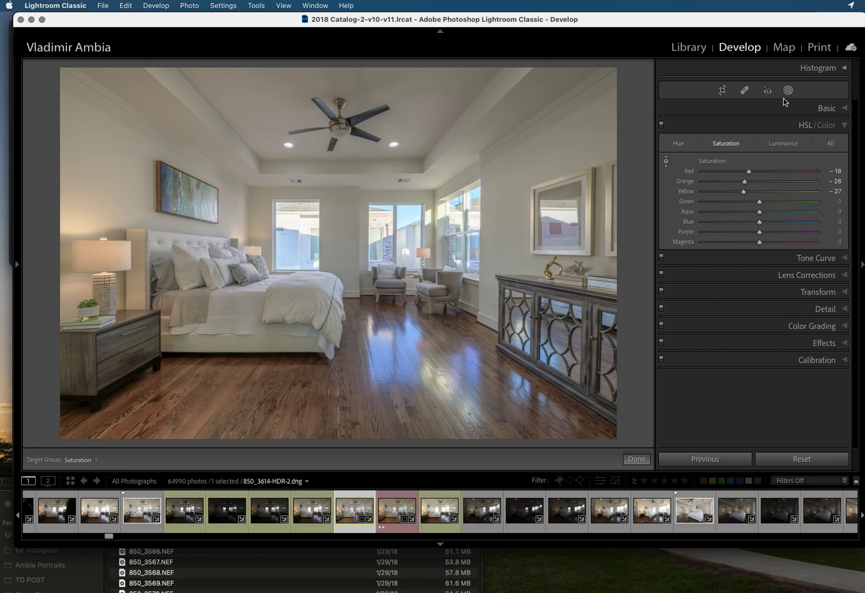
# - Slide the Lightroom Classic window right so both bedroom versions sit side by side
pyautogui.moveTo(483, 19)
pyautogui.mouseDown()
pyautogui.moveTo(472, 22)
pyautogui.moveTo(481, 24)
pyautogui.mouseUp()
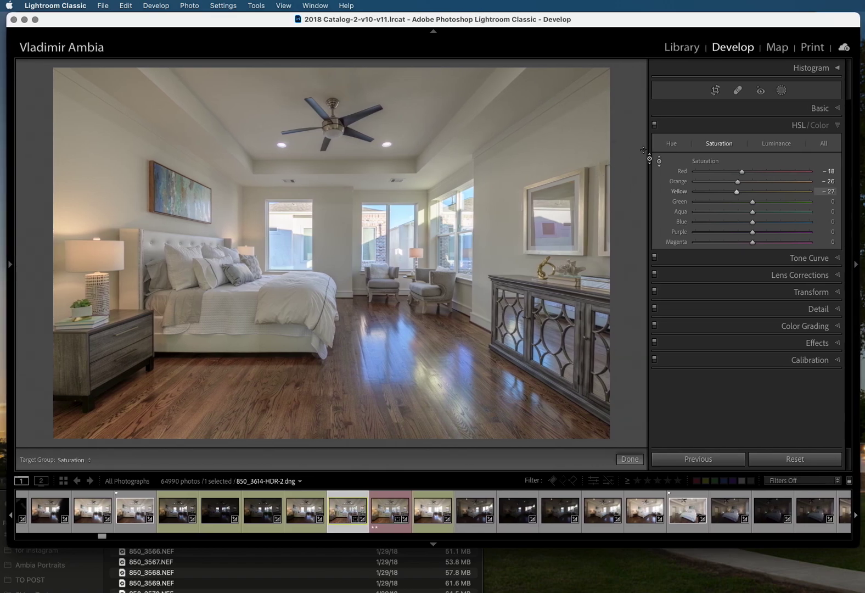
pyautogui.moveTo(601, 19); pyautogui.dragTo(864, 21)
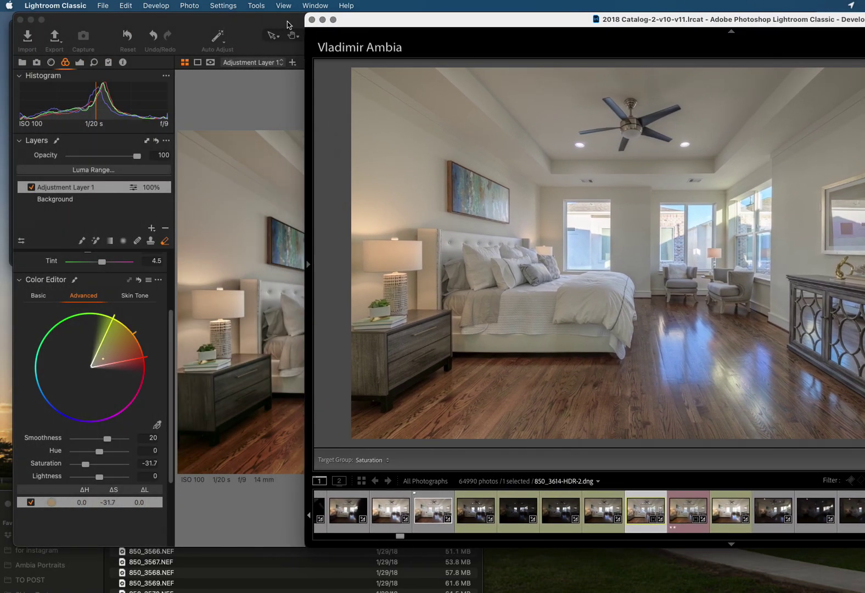
pyautogui.moveTo(477, 25); pyautogui.dragTo(680, 16)
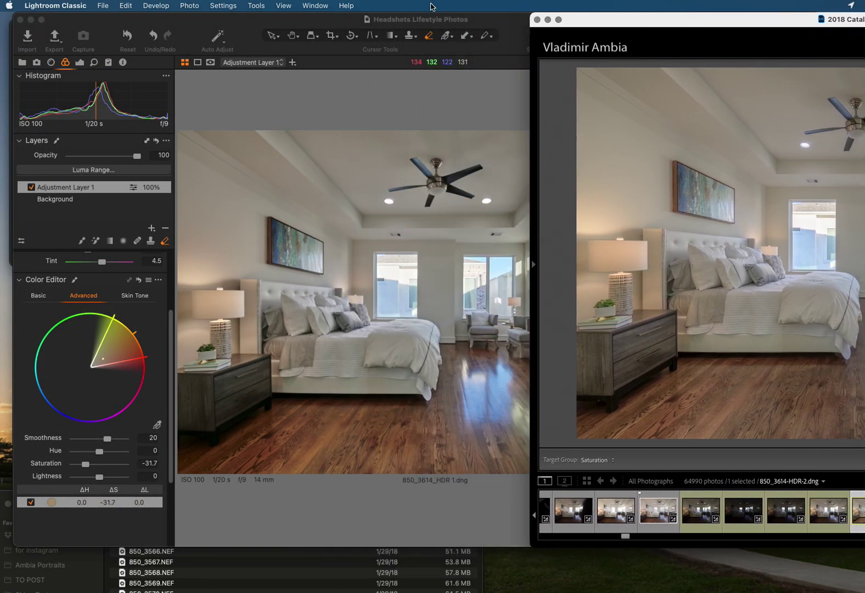
pyautogui.click(447, 19)
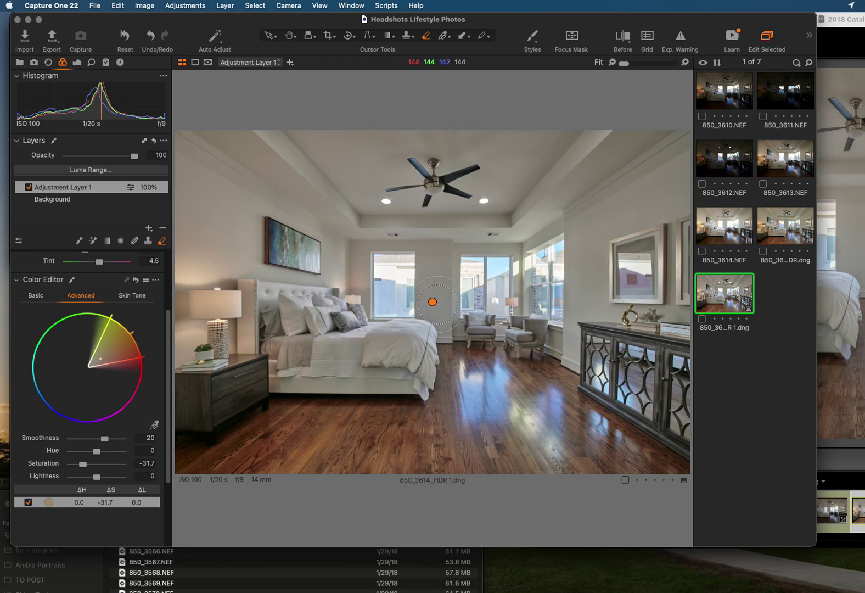
# - Inspect the sideboard sculpture at 100% zoom, then return to the whole-bedroom view
pyautogui.press('h')
pyautogui.click(617, 324)
pyautogui.moveTo(402, 284)
pyautogui.mouseDown()
pyautogui.moveTo(506, 276)
pyautogui.moveTo(534, 245)
pyautogui.mouseUp()
pyautogui.click(376, 331)
# - Zoom to 100% on the armchair and raise Sharpening Amount to about 308
pyautogui.click(76, 62)
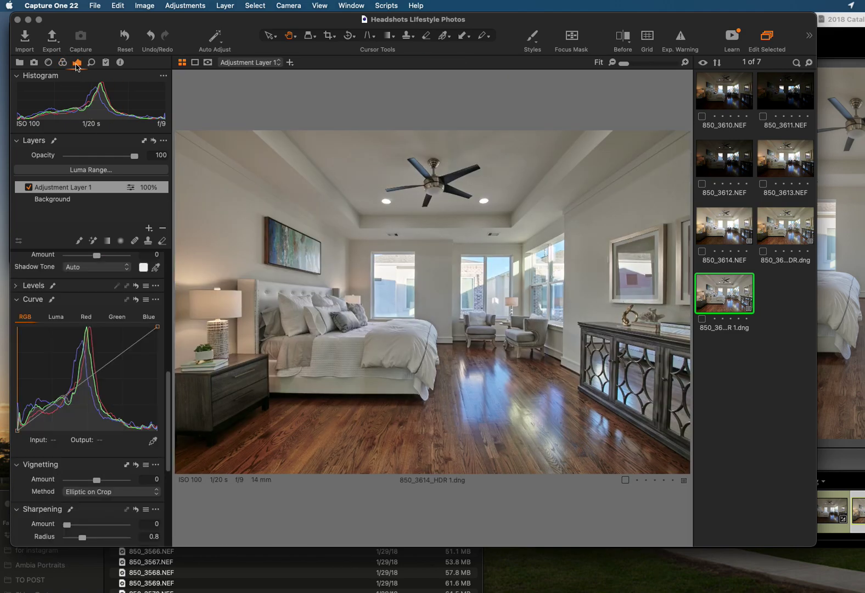
pyautogui.scroll(-7, 80, 336)
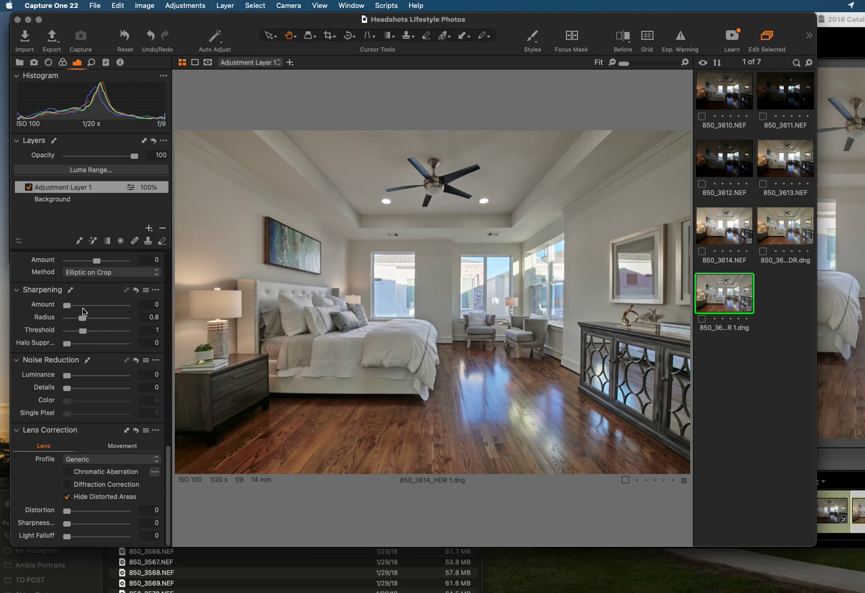
pyautogui.click(527, 327)
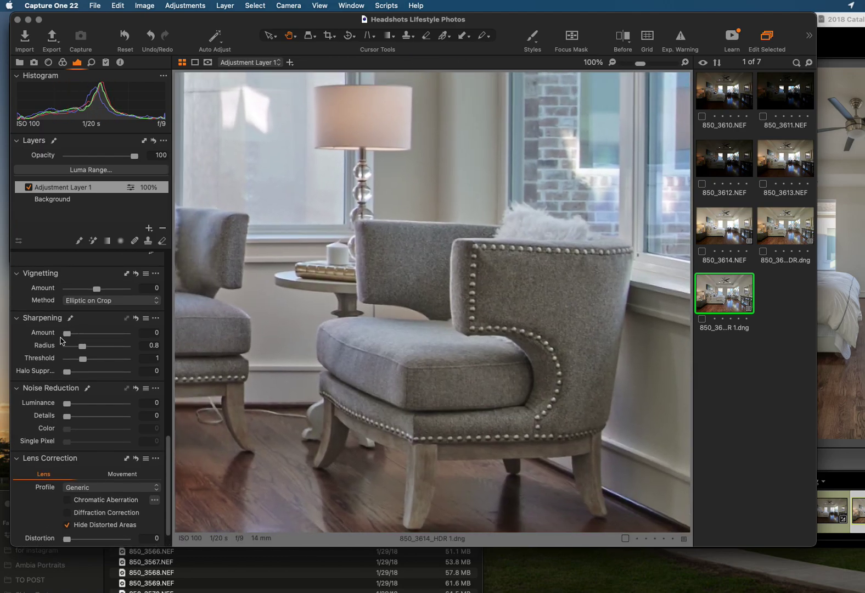
pyautogui.moveTo(67, 333); pyautogui.dragTo(84, 333)
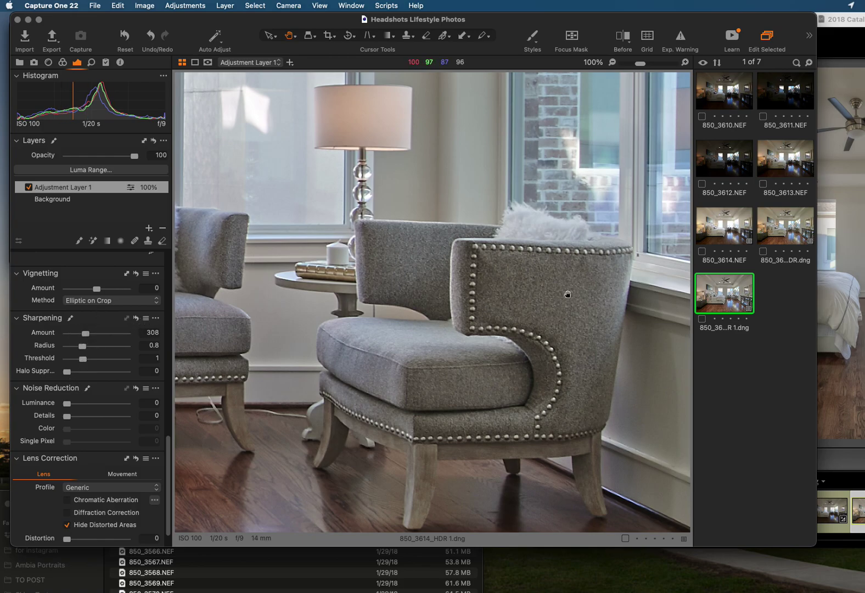
# - Compare the sharpening against the Before view and check the sculpture's sharpness
pyautogui.press('y')
pyautogui.press('y')
pyautogui.press('super+0')
pyautogui.moveTo(634, 341); pyautogui.dragTo(645, 324)
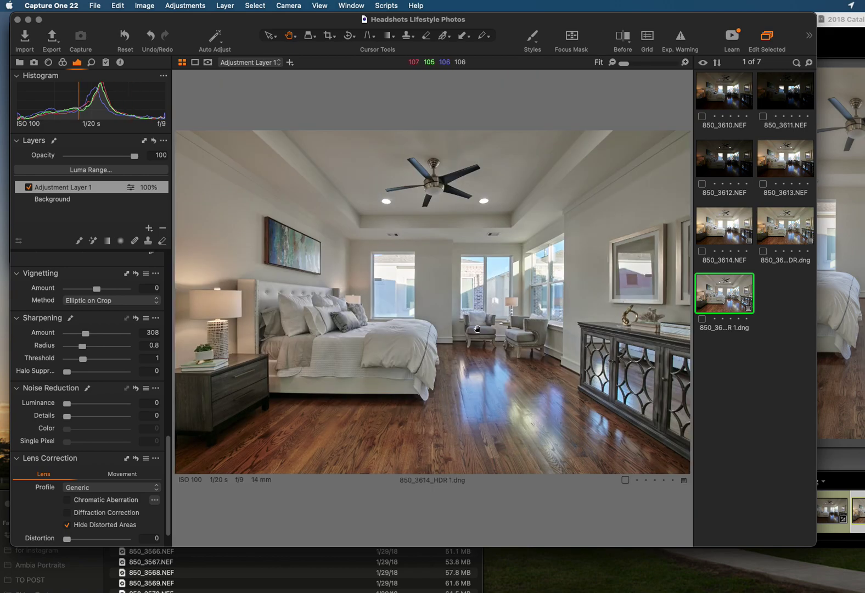
pyautogui.scroll(10, 101, 319)
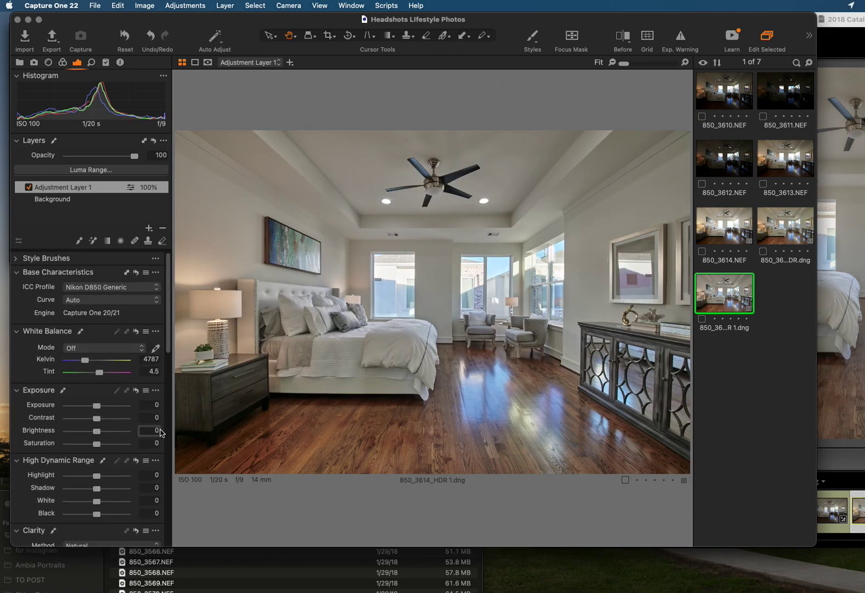
# - Set Adjustment Layer 1's Exposure Brightness back down to 4
pyautogui.scroll(4, 160, 433)
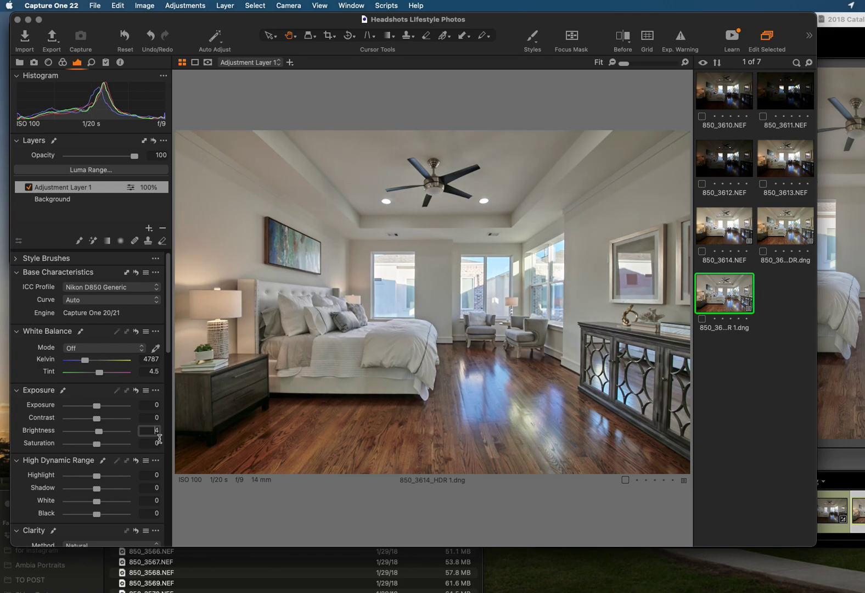
pyautogui.scroll(1, 159, 439)
pyautogui.scroll(1, 155, 433)
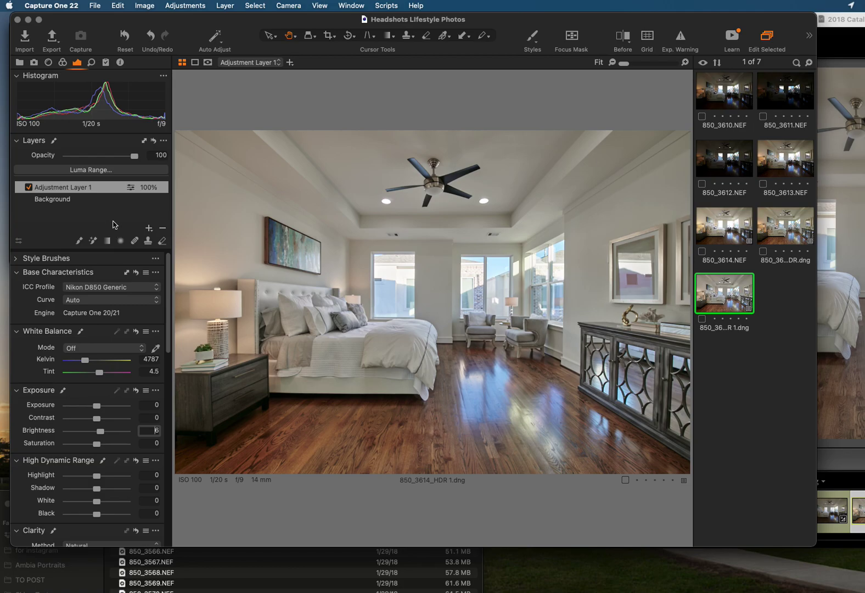
pyautogui.press('Down')
pyautogui.press('Down')
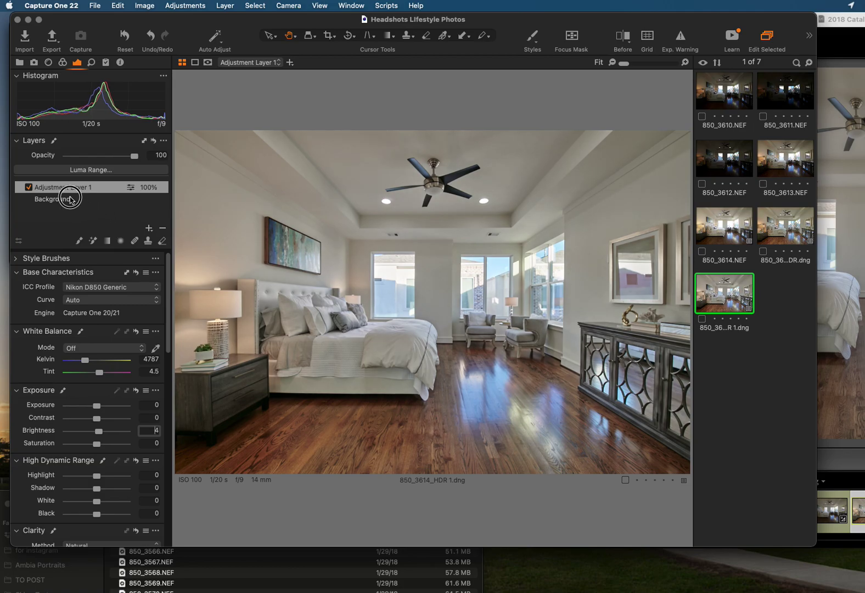
# - Give the Background layer Brightness 4 too, then bring Lightroom Classic forward
pyautogui.click(61, 200)
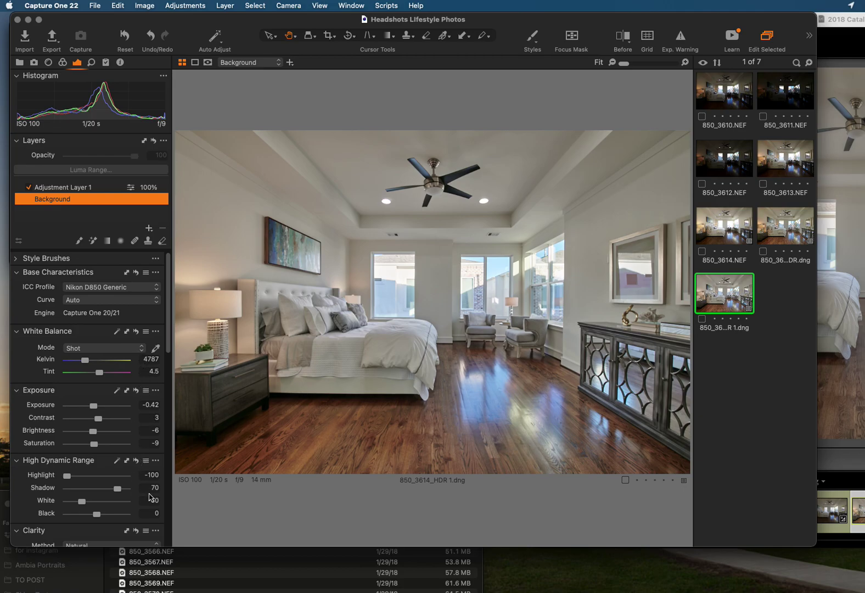
pyautogui.click(152, 433)
pyautogui.press('Up')
pyautogui.press('Up')
pyautogui.press('Up')
pyautogui.press('Up')
pyautogui.press('Up')
pyautogui.press('Up')
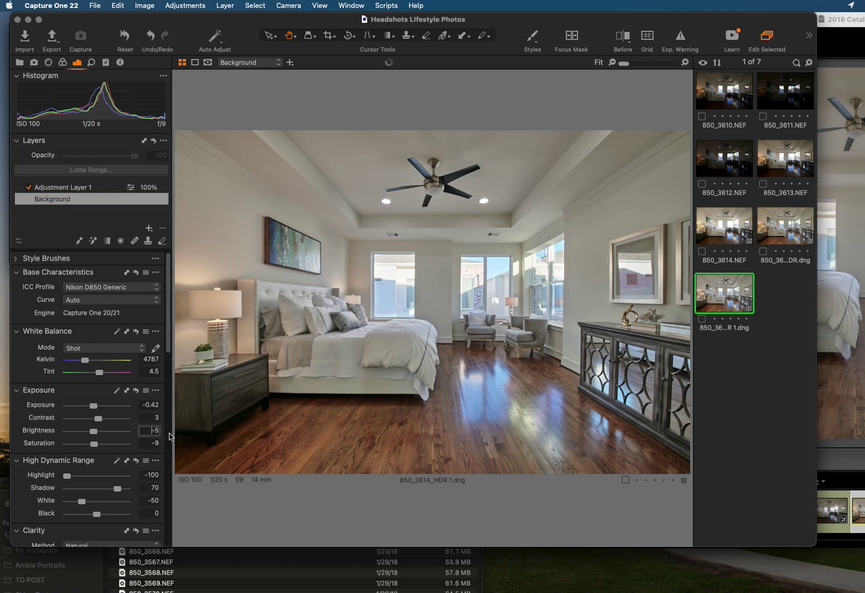
pyautogui.press('Up')
pyautogui.press('Up')
pyautogui.press('Up')
pyautogui.press('Up')
pyautogui.press('Up')
pyautogui.press('Up')
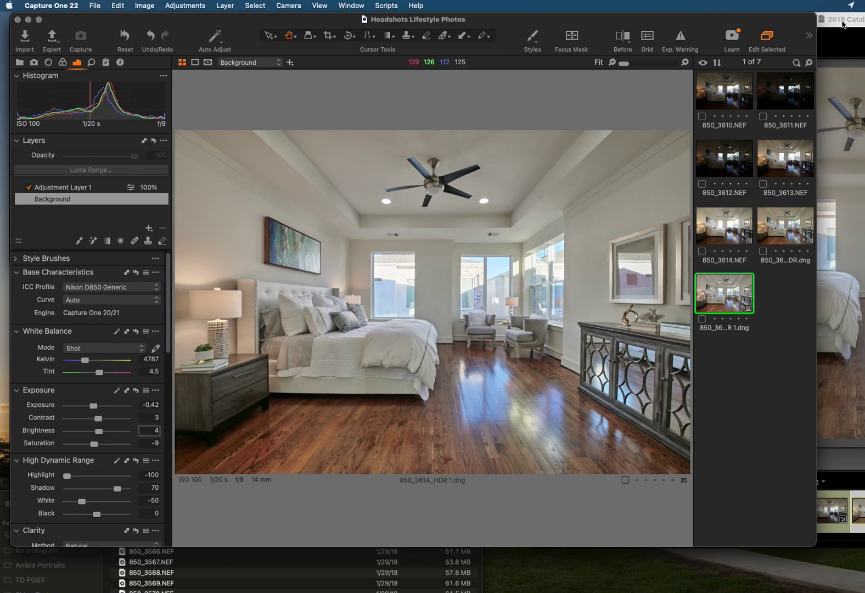
pyautogui.moveTo(843, 25); pyautogui.dragTo(849, 3)
# - Return Capture One 22 to the front, showing the brightened, desaturated bedroom HDR
pyautogui.click(520, 19)
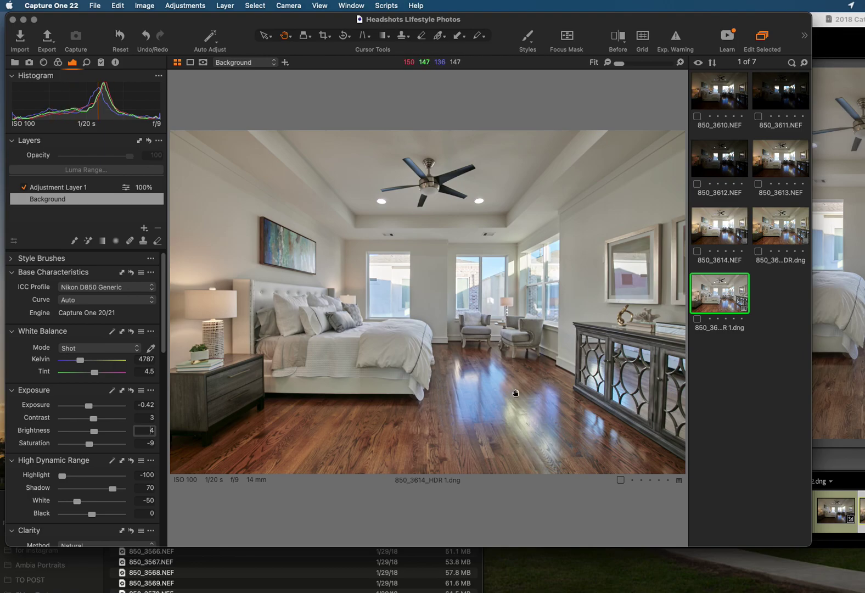
pyautogui.moveTo(662, 22)
pyautogui.mouseDown()
pyautogui.moveTo(580, 22)
pyautogui.moveTo(665, 23)
pyautogui.moveTo(657, 23)
pyautogui.mouseUp()
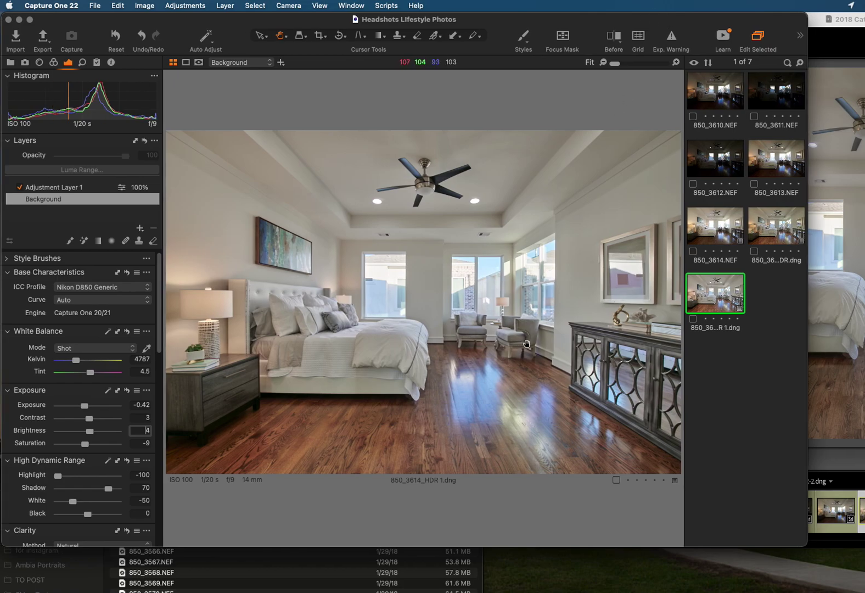